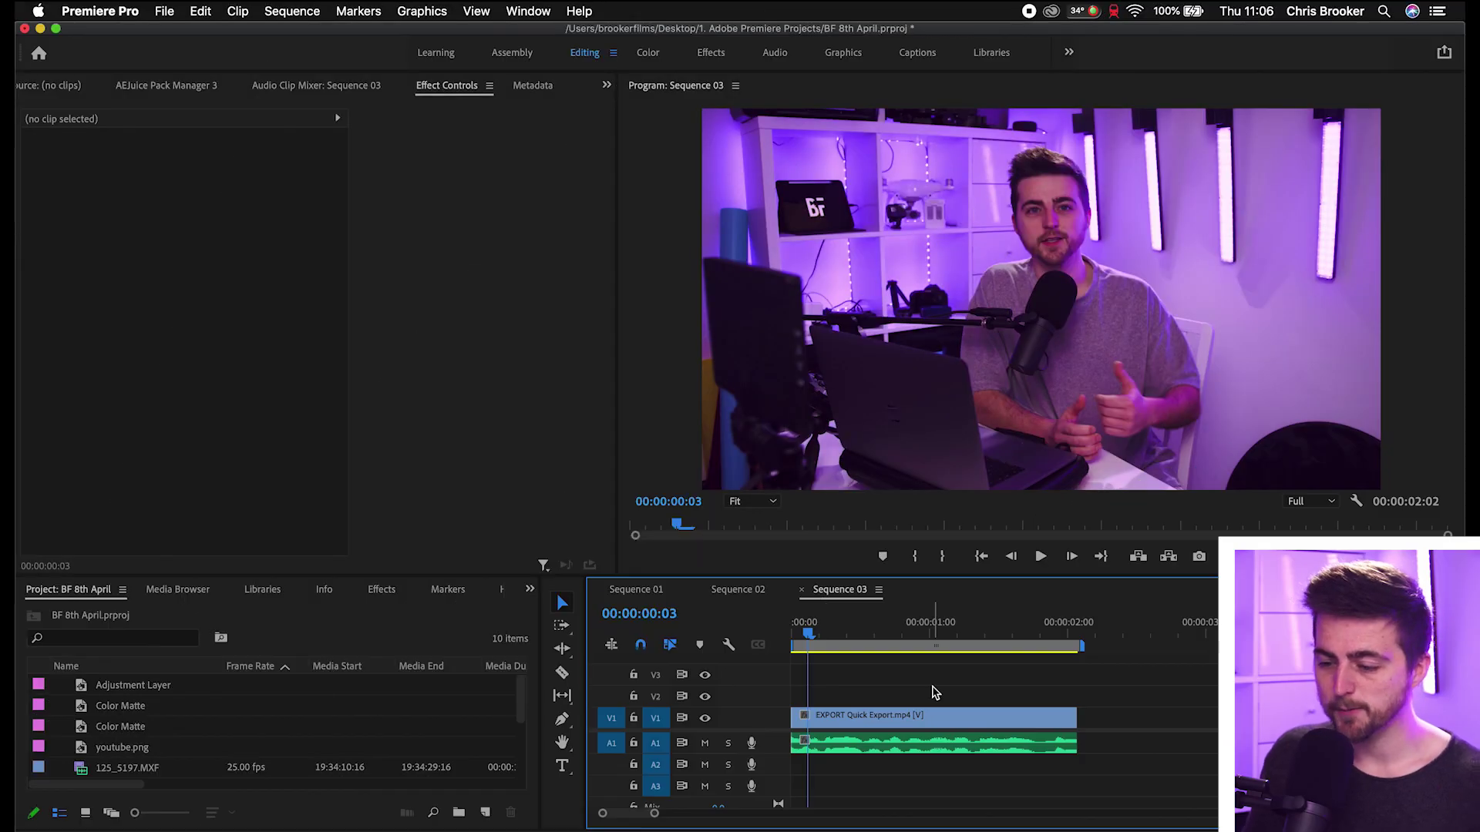
Step: Select the EXPORT Quick Export clip on V1 to show its Motion, Opacity and audio properties
{"action": "left_click", "coordinate": [912, 711]}
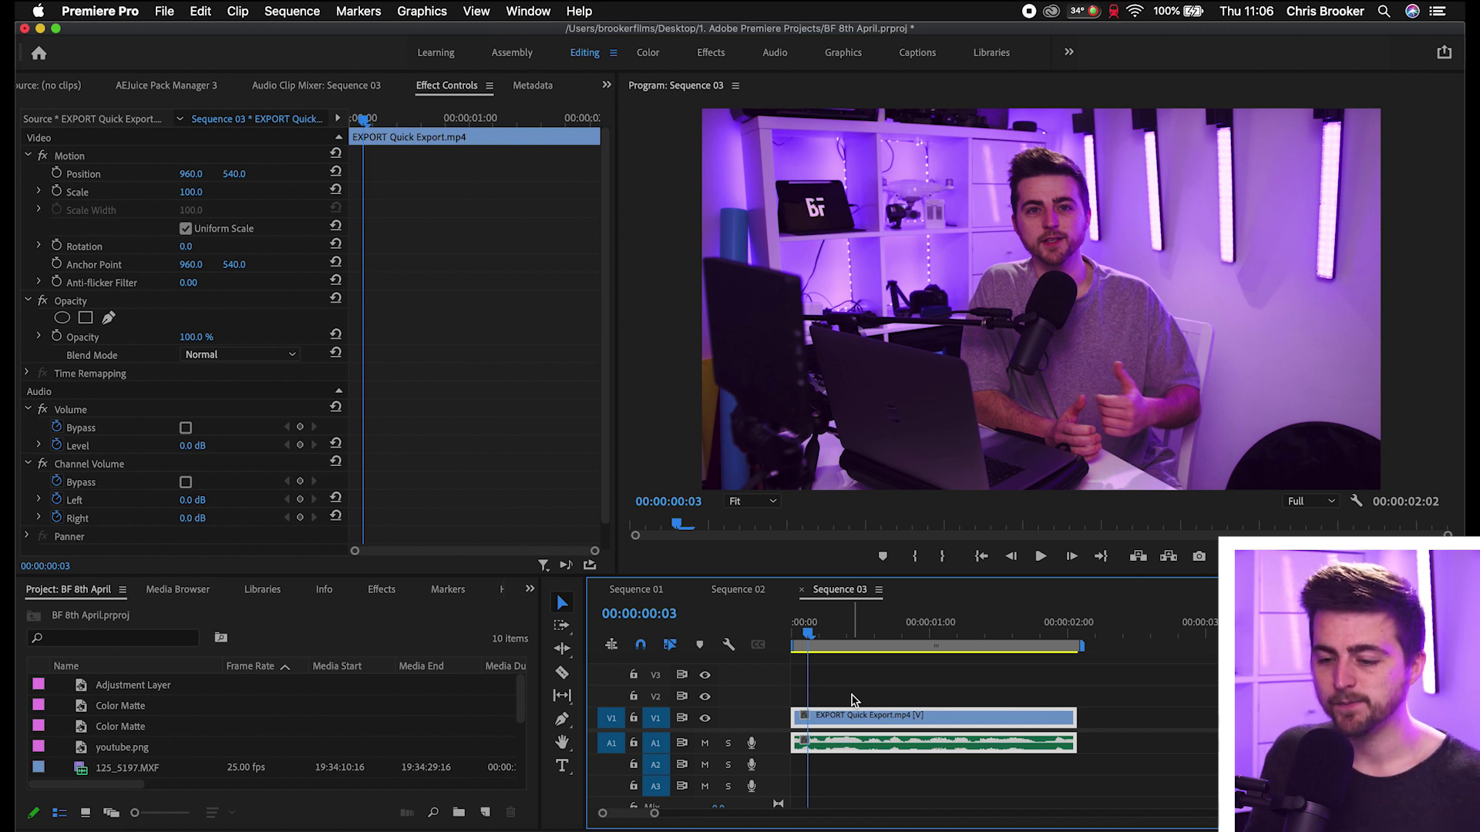
Step: Apply Lumetri Color to the V1 clip after finding it with an Effects search for 'lume'
{"action": "left_click", "coordinate": [383, 590]}
{"action": "left_click", "coordinate": [117, 612]}
{"action": "type", "text": "l"}
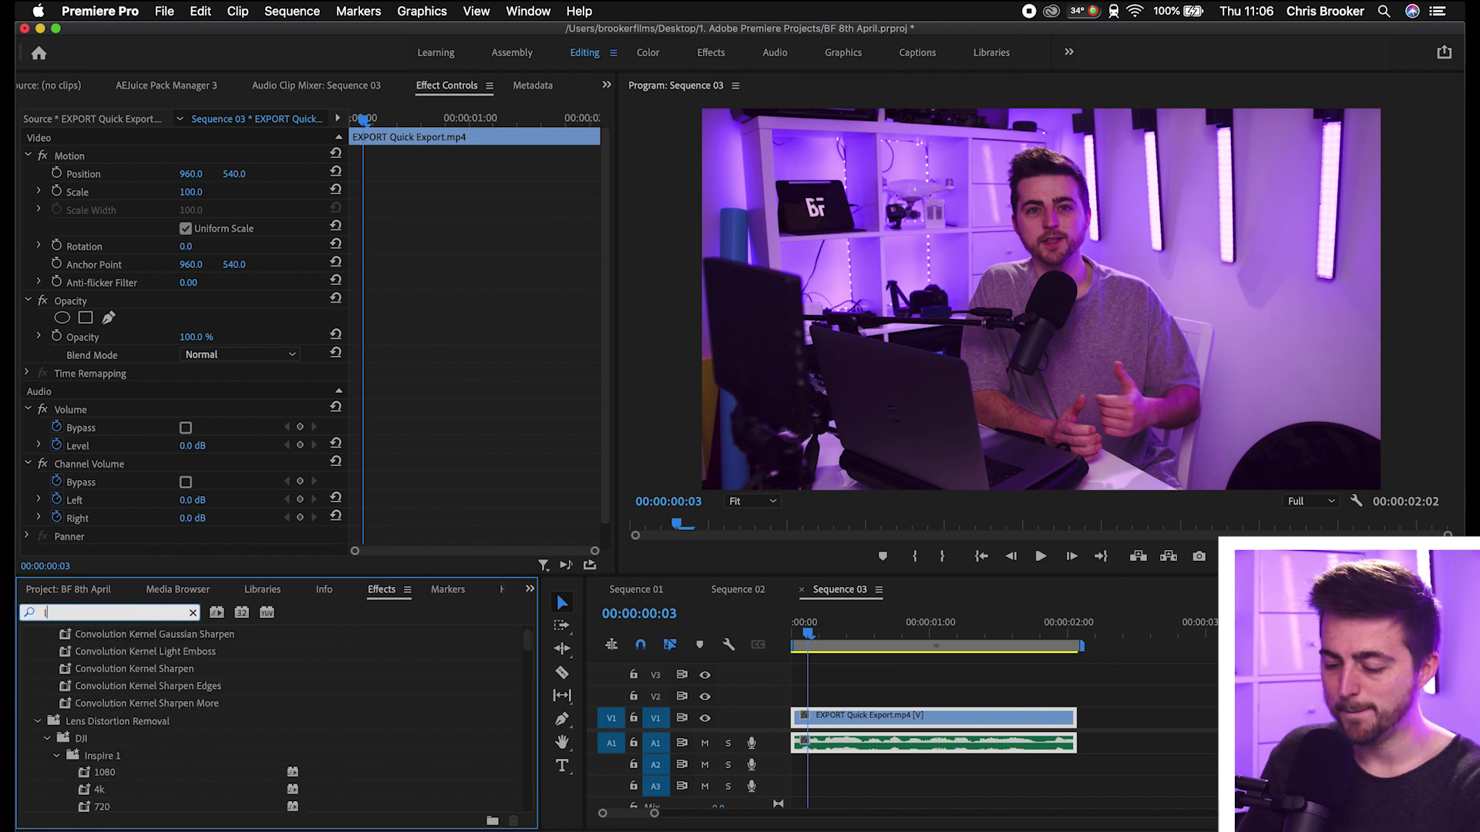
{"action": "type", "text": "umetr"}
{"action": "scroll", "coordinate": [115, 724], "scroll_direction": "down", "scroll_amount": 10}
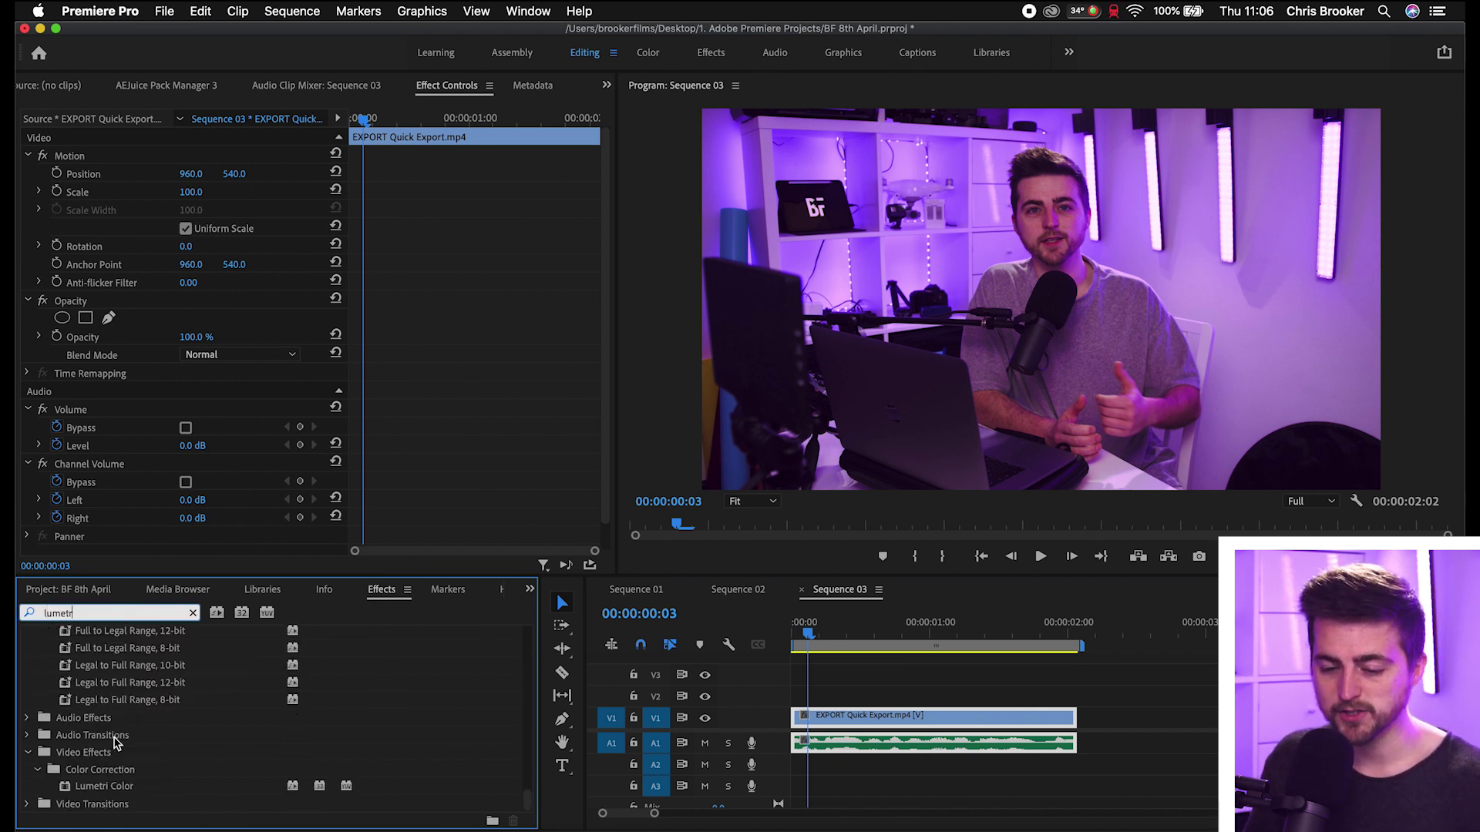
{"action": "left_click_drag", "start_coordinate": [102, 788], "coordinate": [927, 729]}
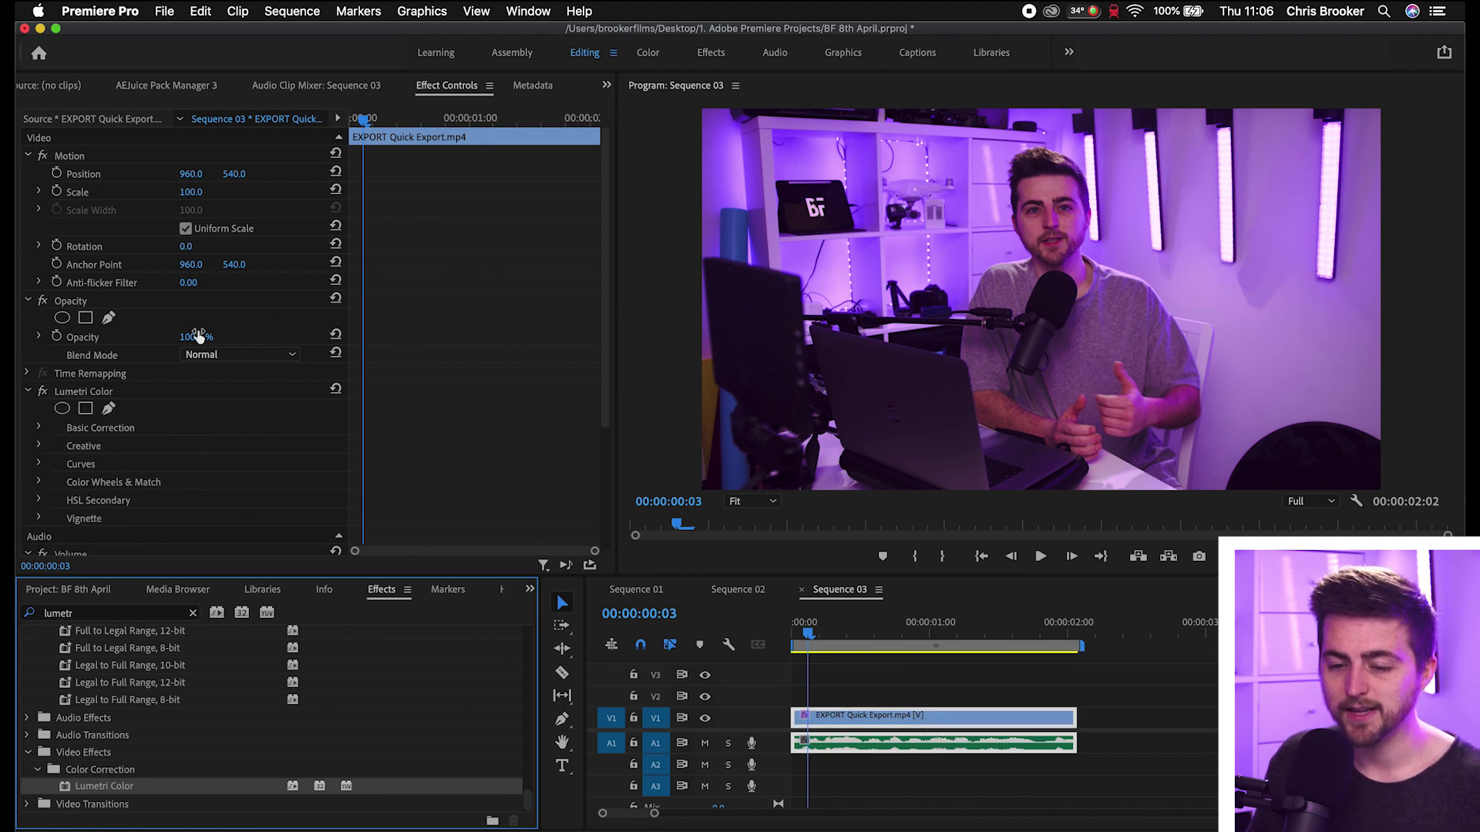
Step: Look over the Lumetri HSL Secondary options, then remove Lumetri Color from the clip
{"action": "left_click", "coordinate": [106, 393]}
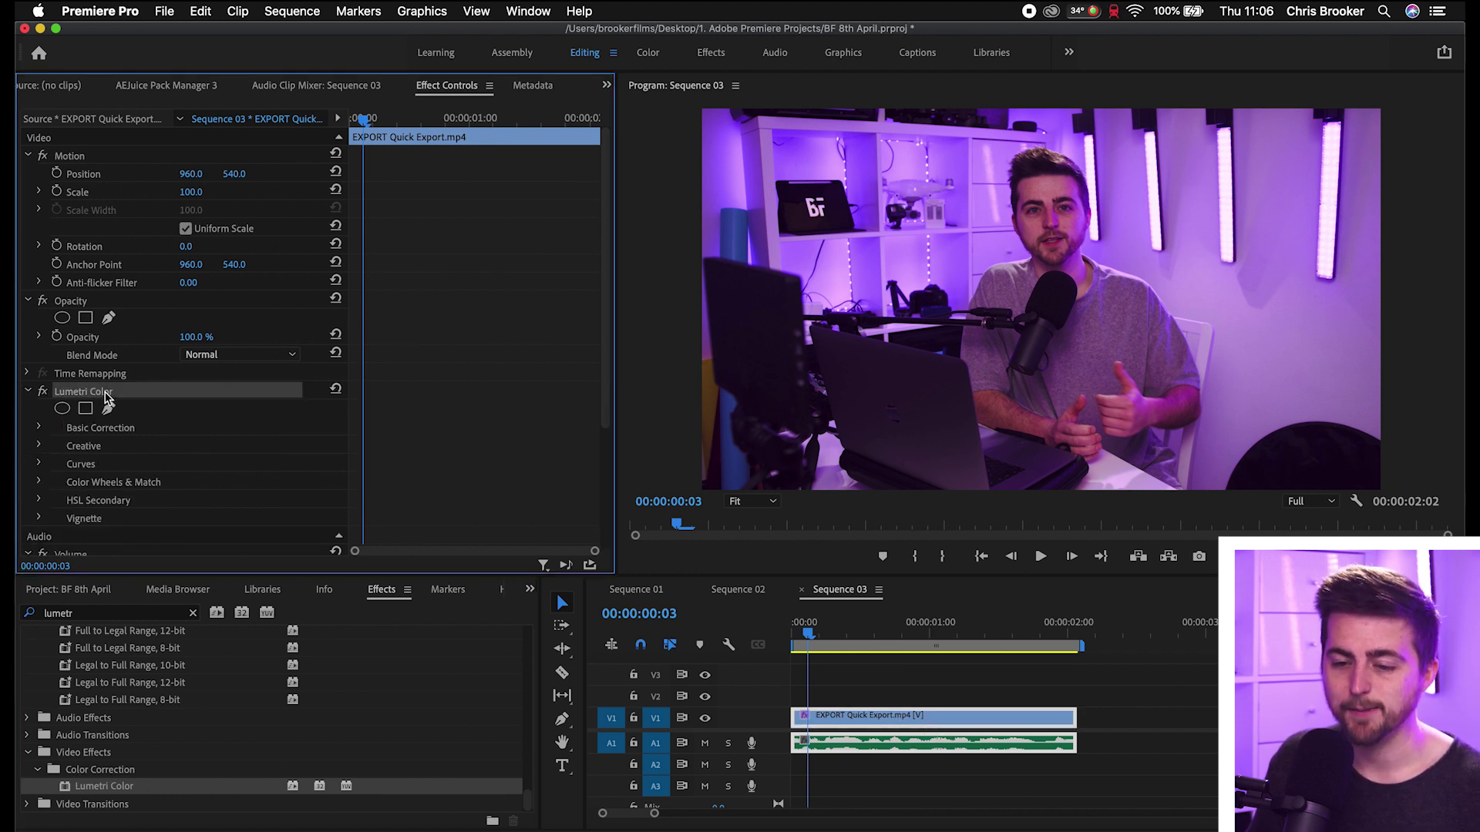
{"action": "scroll", "coordinate": [108, 431], "scroll_direction": "down", "scroll_amount": 3}
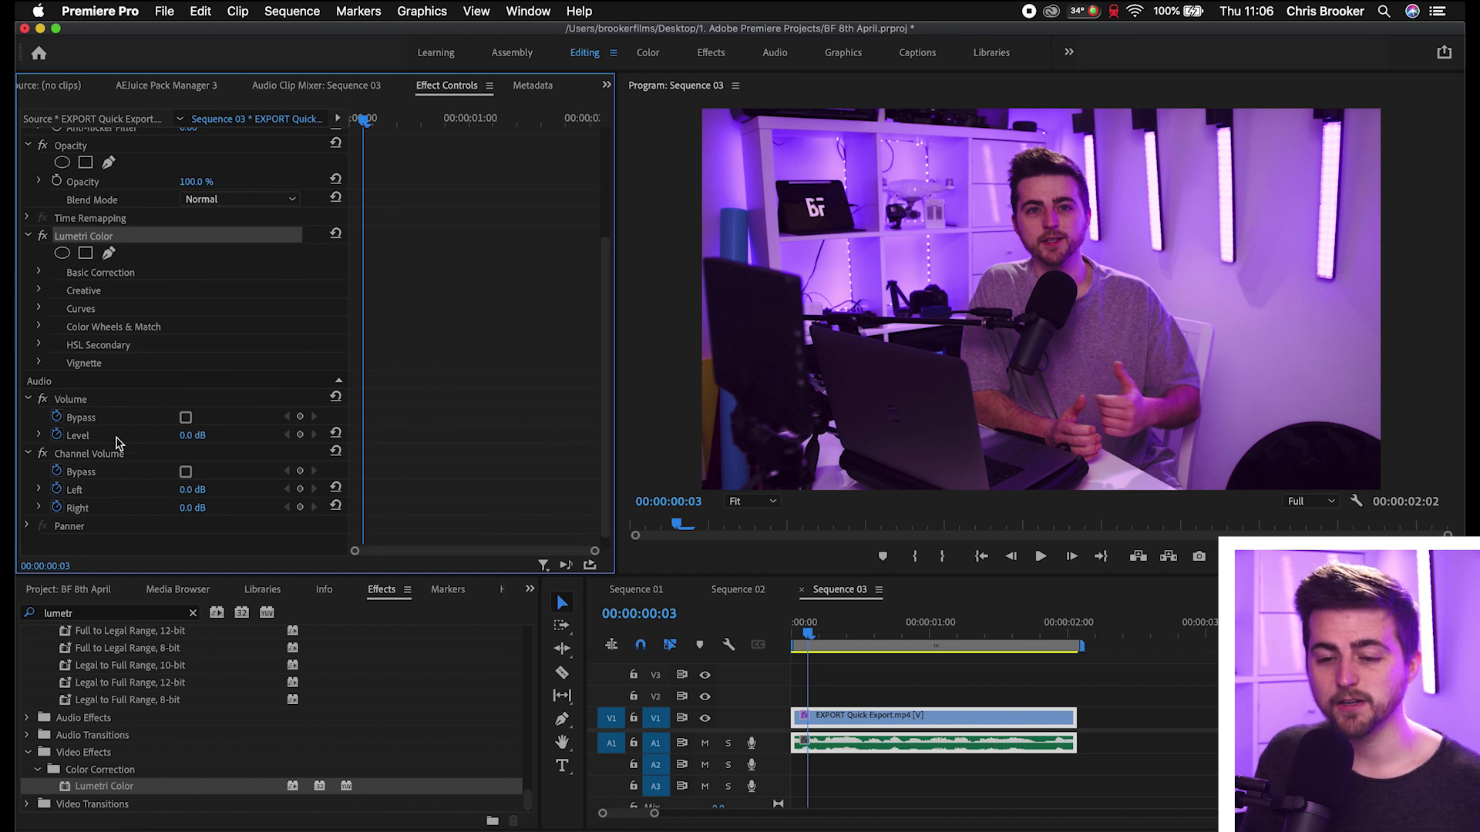
{"action": "left_click", "coordinate": [74, 353]}
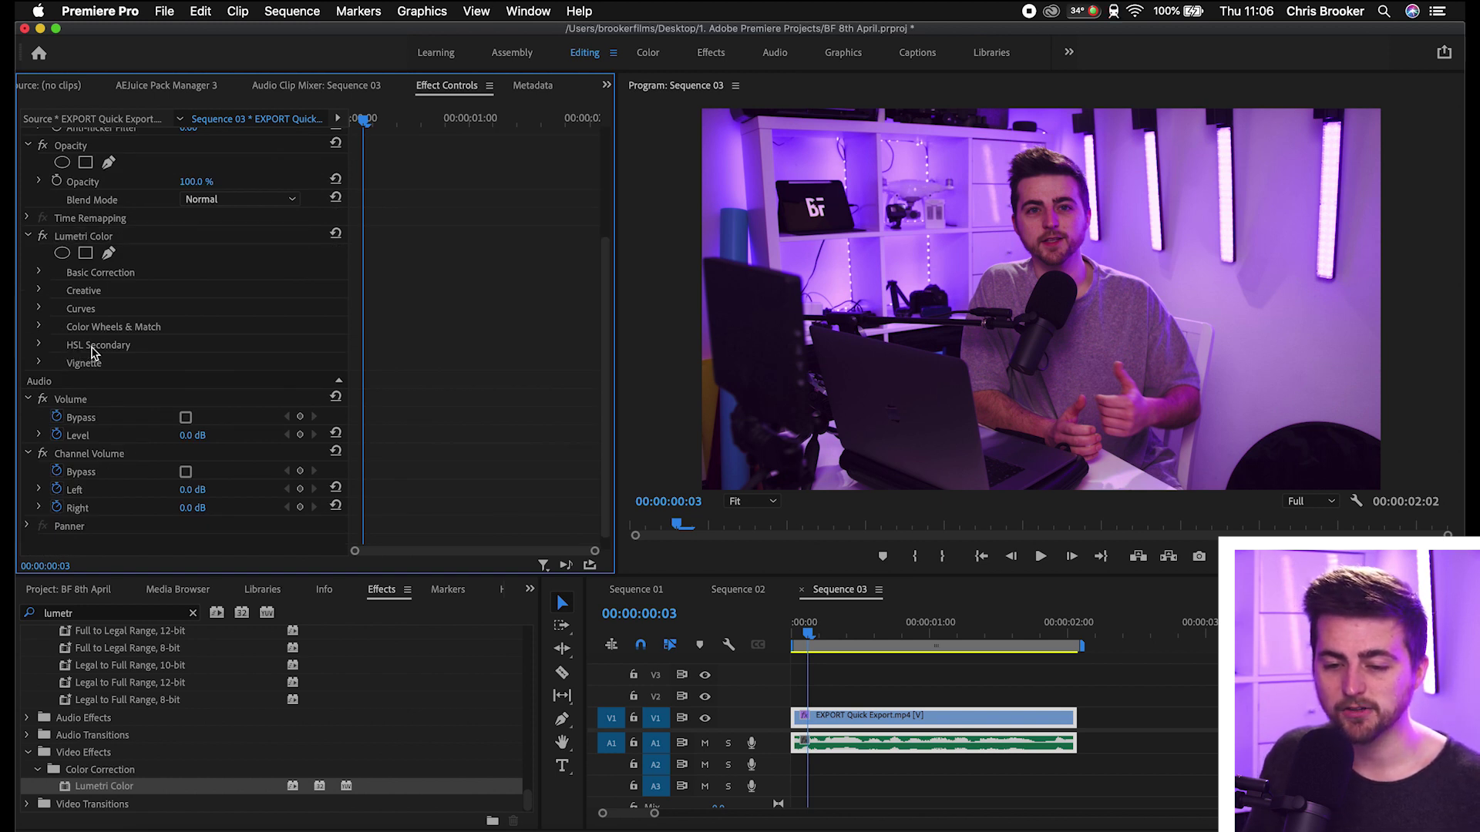
{"action": "left_click", "coordinate": [40, 346]}
{"action": "scroll", "coordinate": [346, 394], "scroll_direction": "down", "scroll_amount": 5}
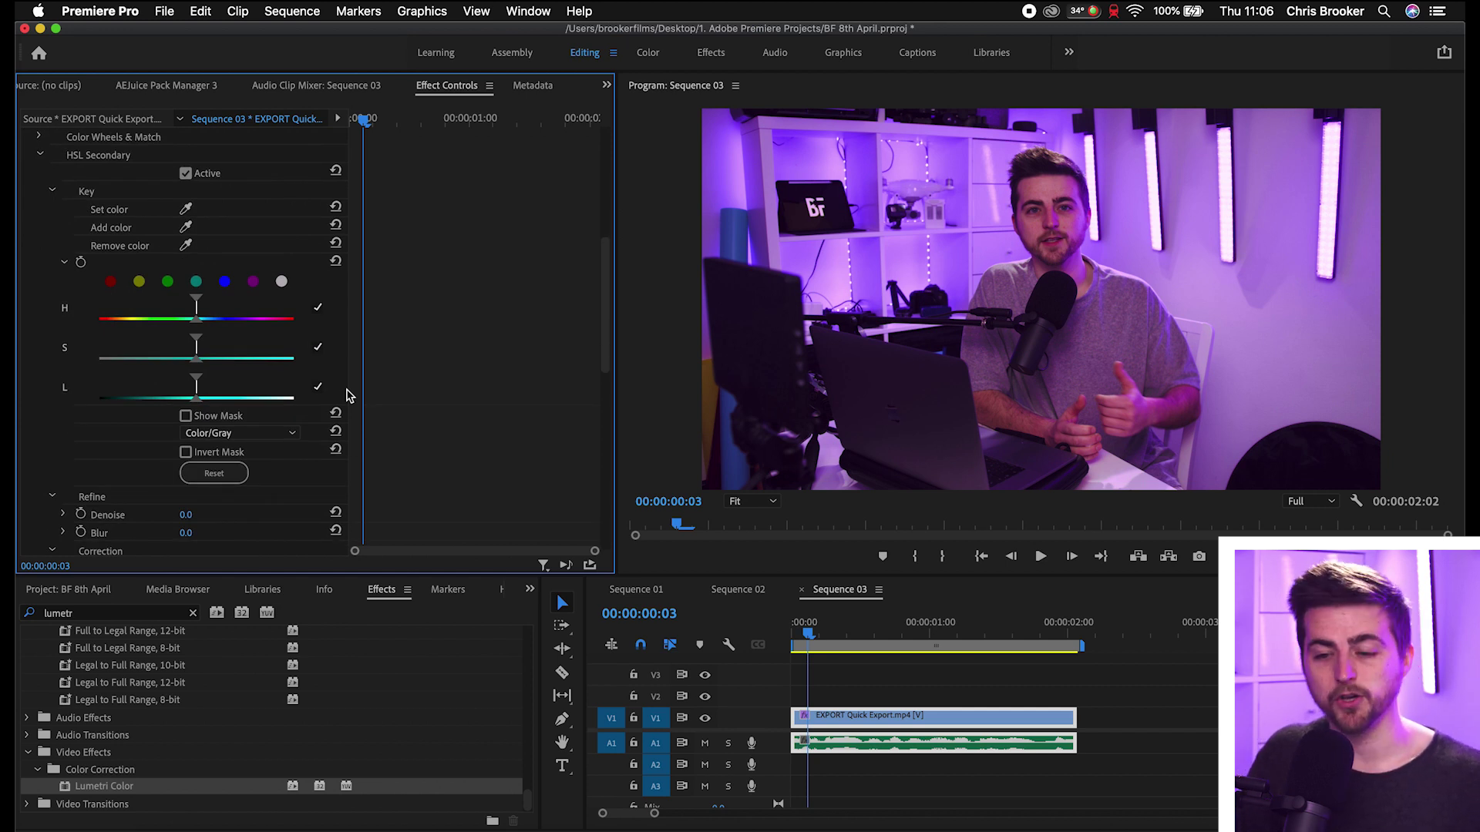
{"action": "left_click", "coordinate": [779, 678]}
{"action": "key", "text": "super+z"}
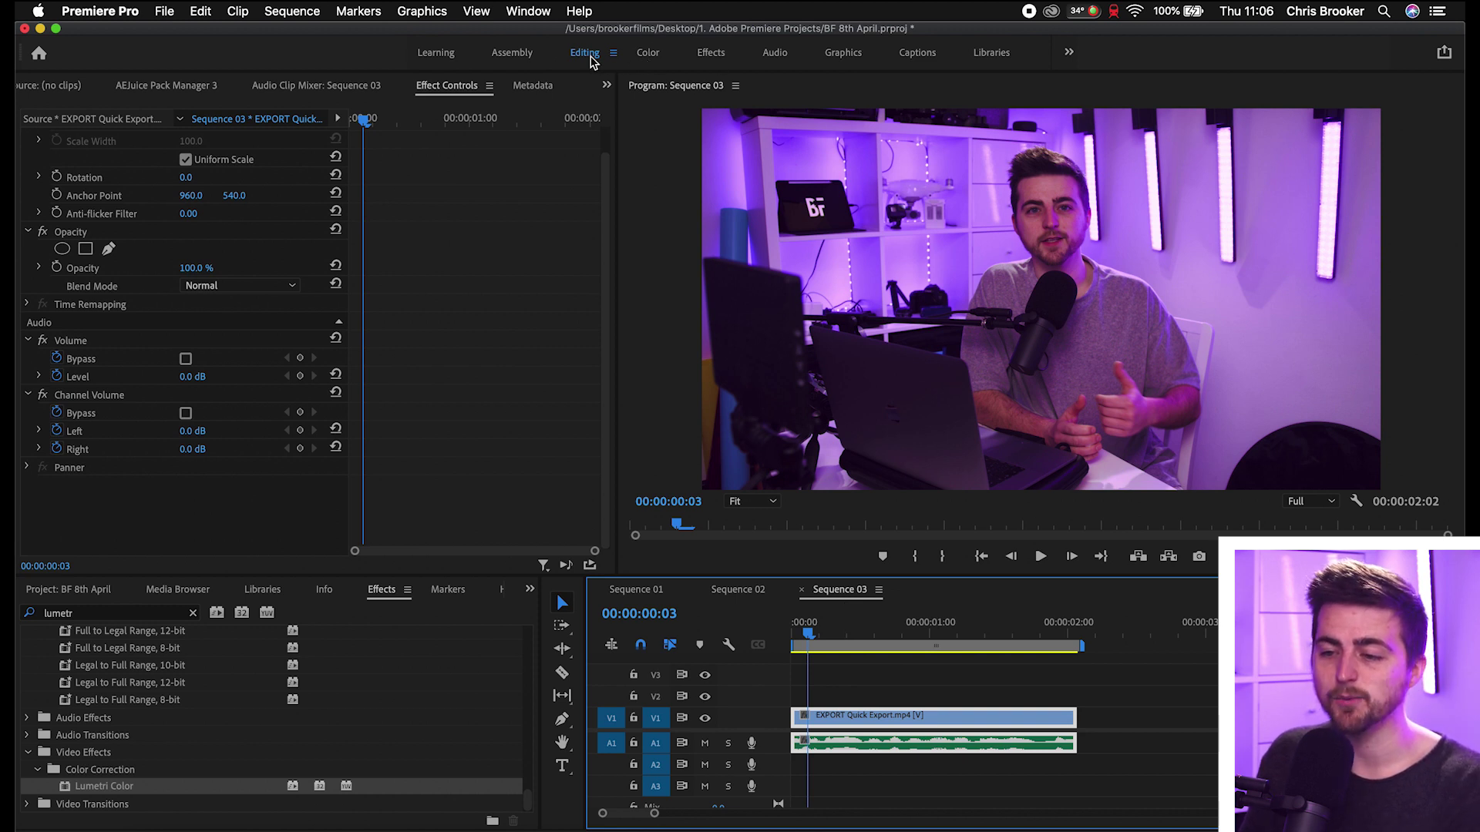
Step: Switch to the Color workspace and expand Lumetri's HSL Secondary Key, Refine and Correction settings
{"action": "left_click", "coordinate": [657, 57]}
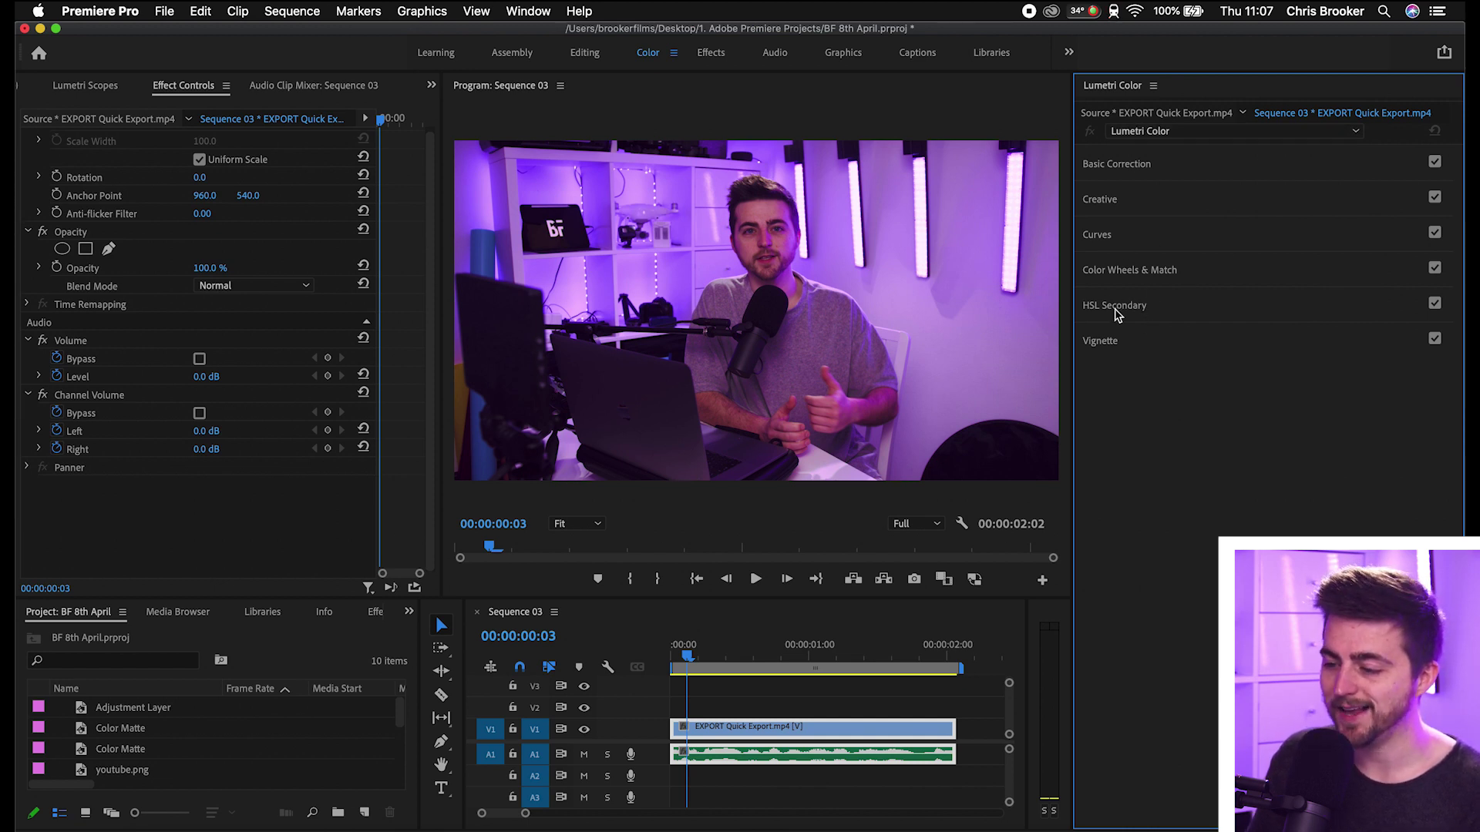
{"action": "left_click", "coordinate": [1115, 309]}
{"action": "scroll", "coordinate": [1161, 462], "scroll_direction": "down", "scroll_amount": 3}
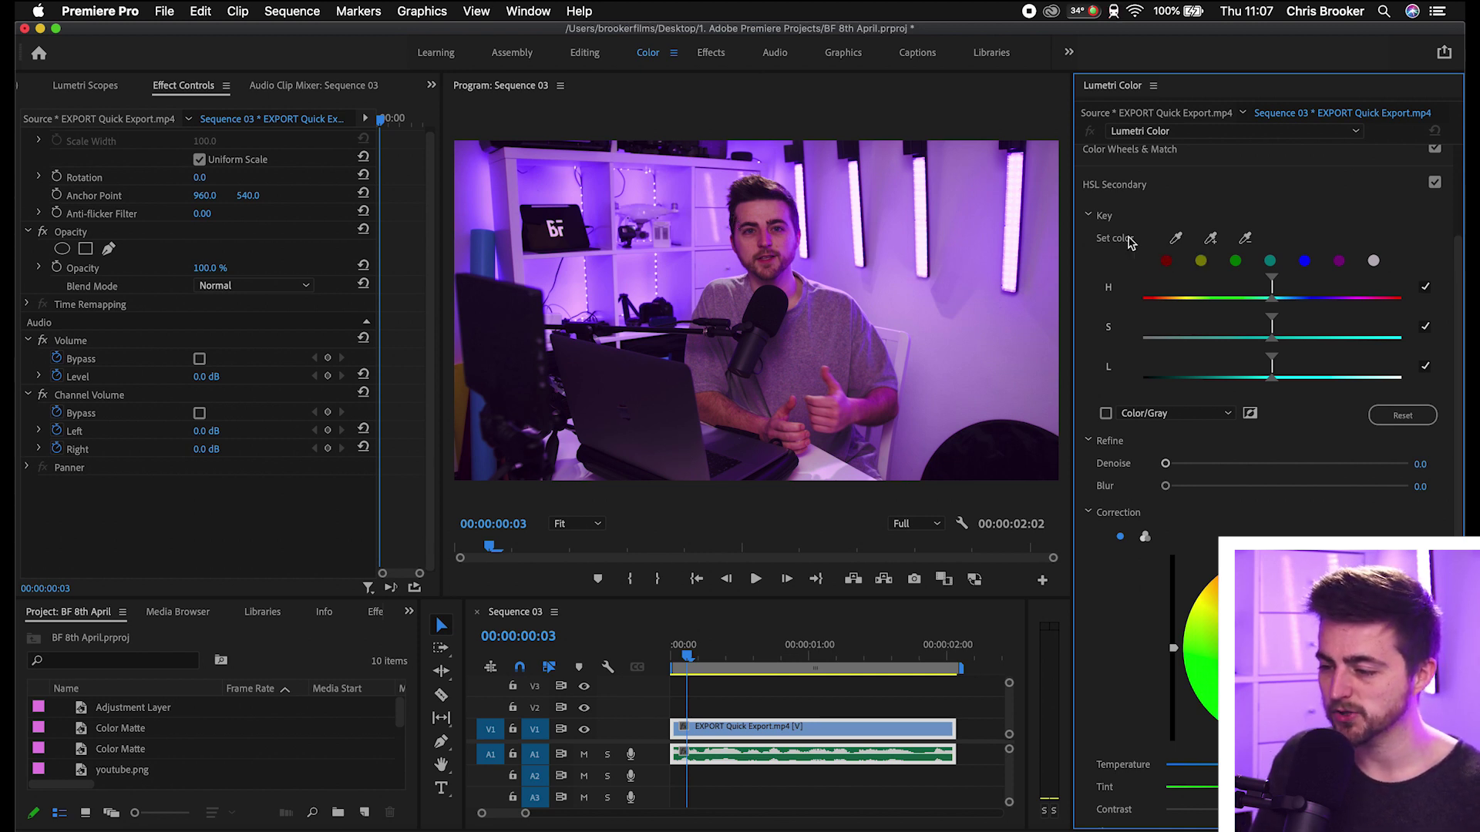
Step: Key HSL Secondary to red, then narrow the hue and lightness ranges to isolate face and hands
{"action": "left_click", "coordinate": [1166, 262]}
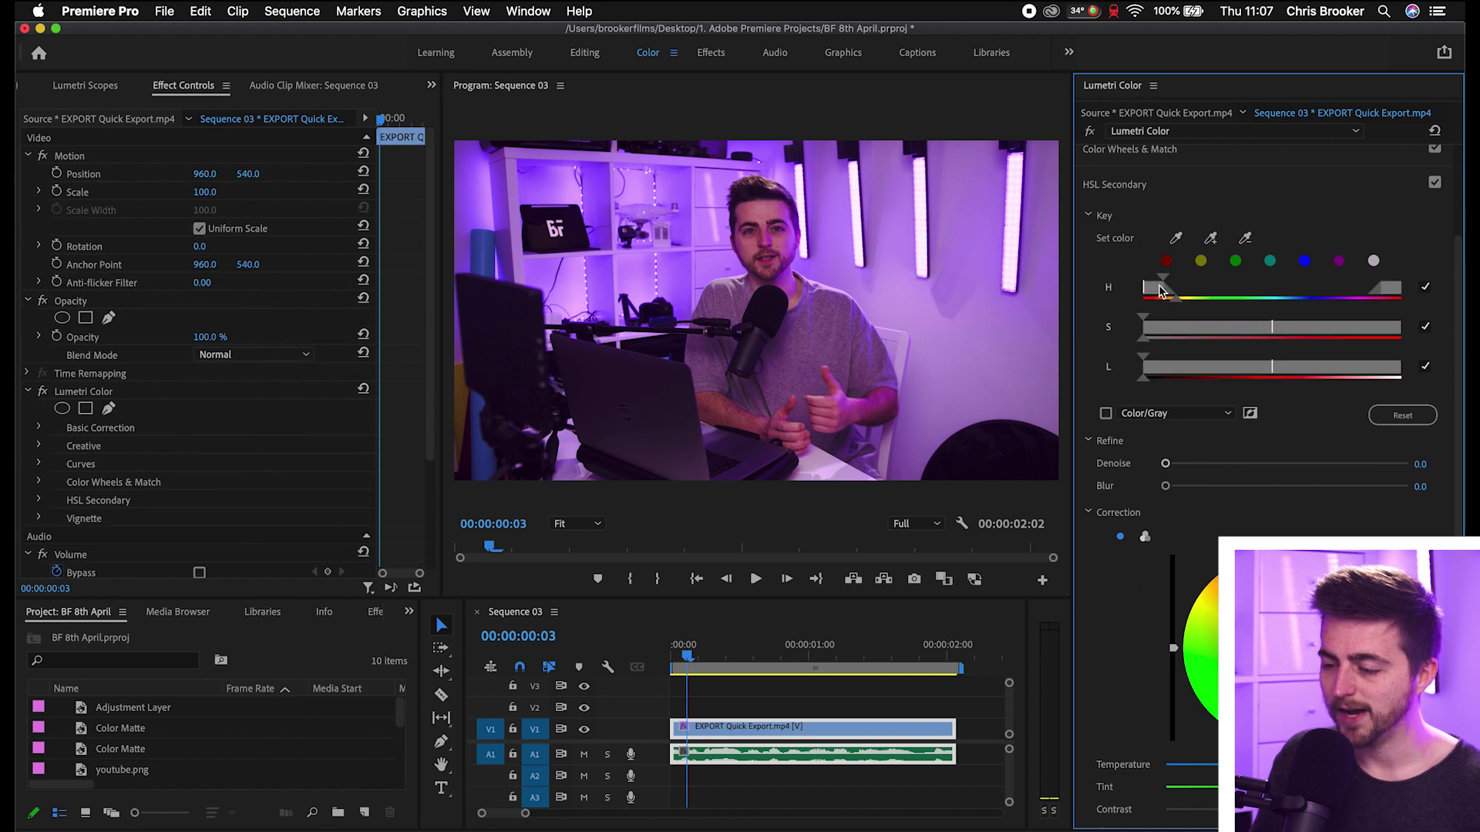
{"action": "left_click_drag", "start_coordinate": [1162, 295], "coordinate": [1146, 299]}
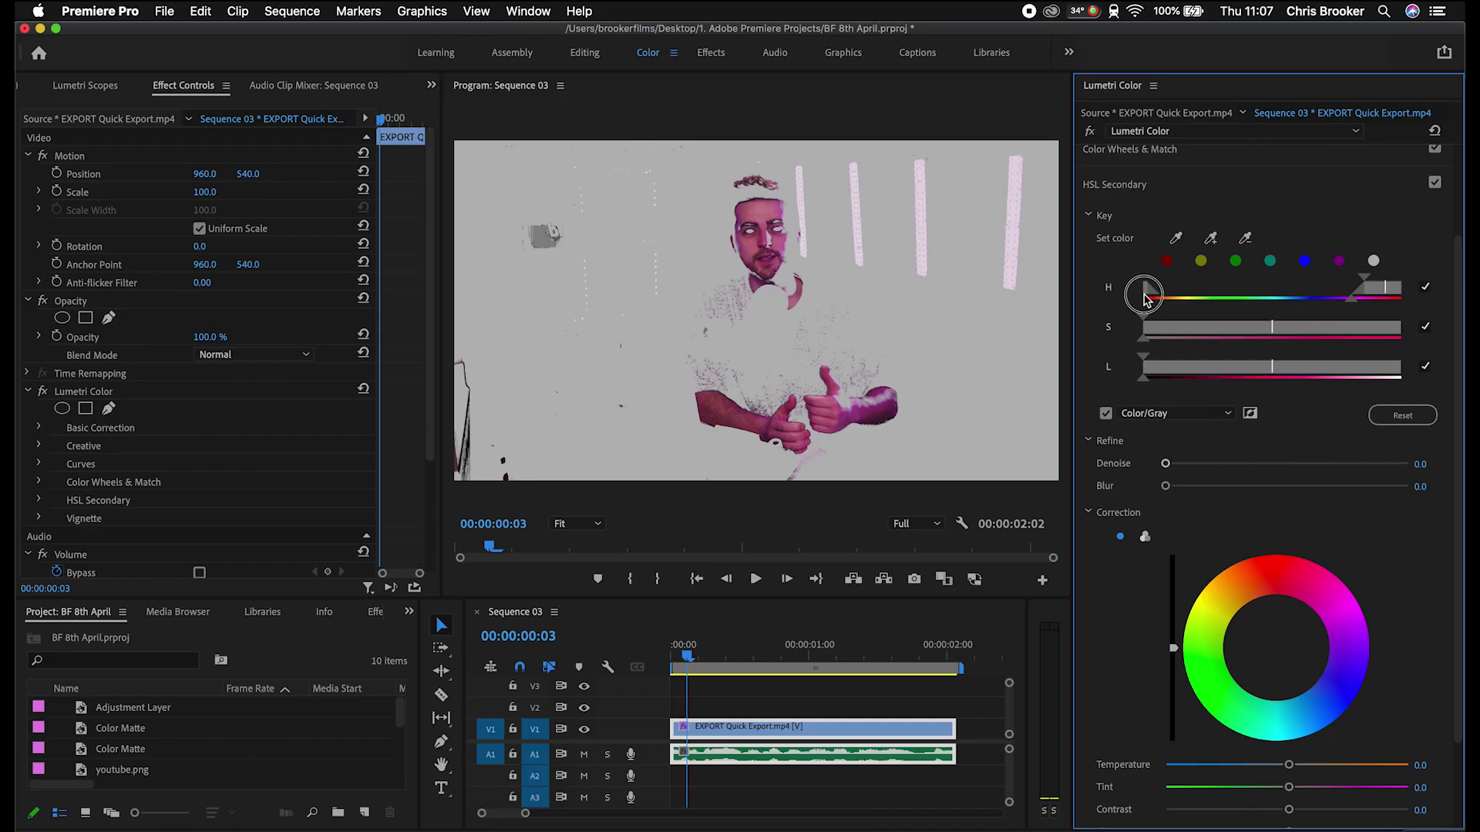
{"action": "left_click_drag", "start_coordinate": [1143, 298], "coordinate": [1177, 374]}
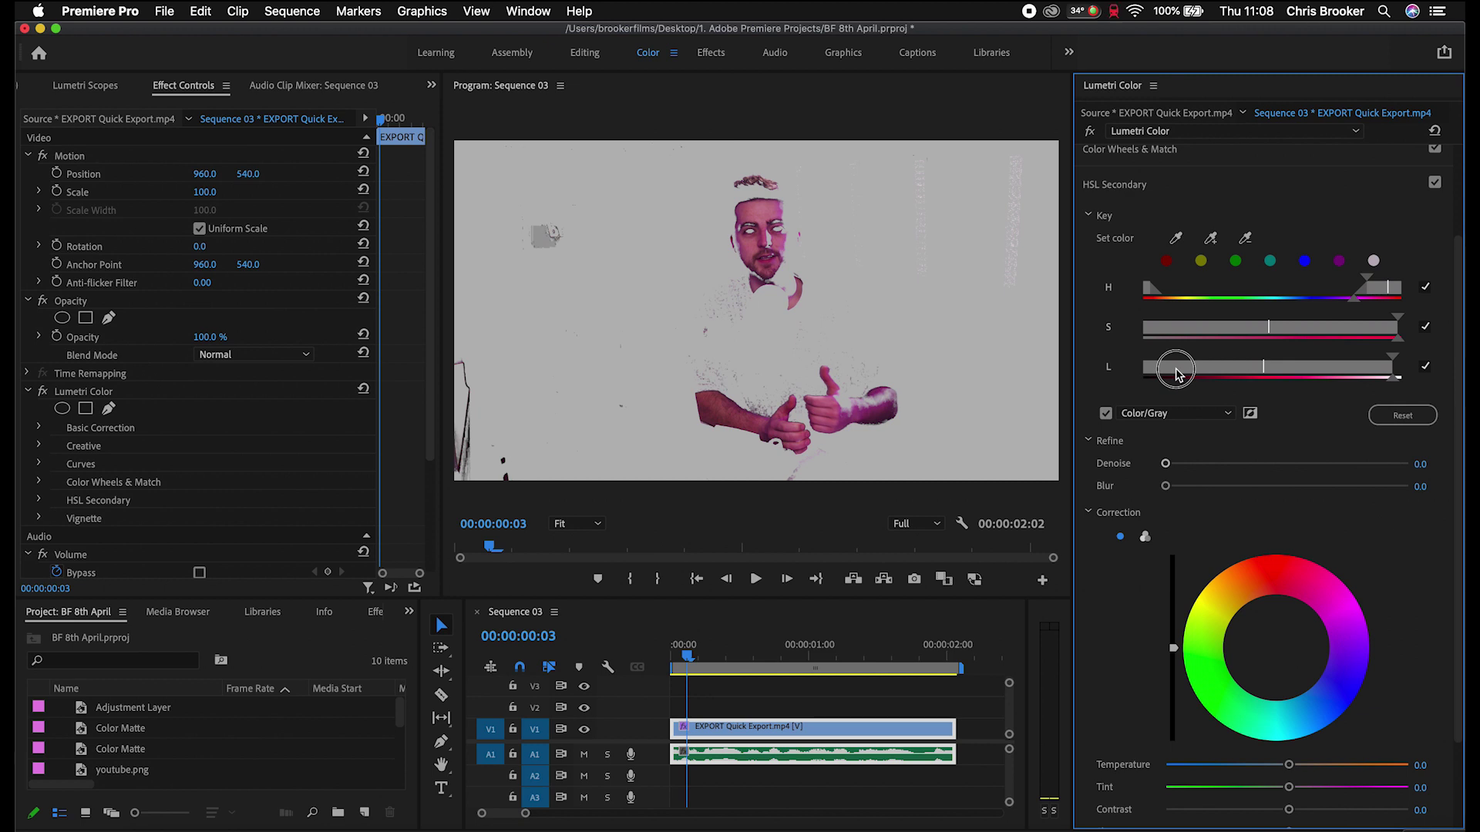
{"action": "left_click_drag", "start_coordinate": [1176, 374], "coordinate": [1171, 374]}
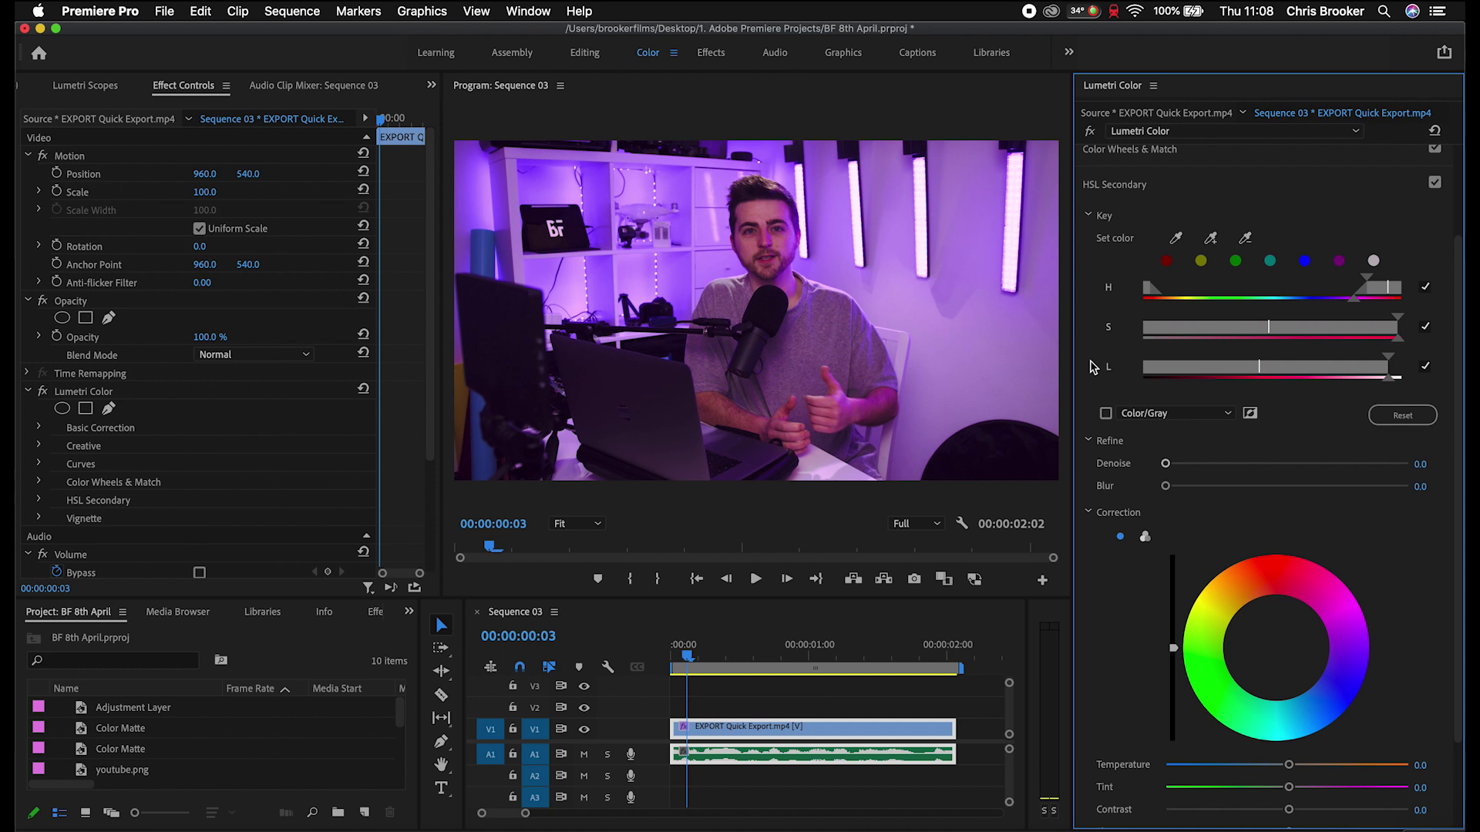
Step: Sample the face's skin colour as the HSL key and push the correction wheel toward green
{"action": "left_click", "coordinate": [1176, 239]}
{"action": "left_click", "coordinate": [776, 233]}
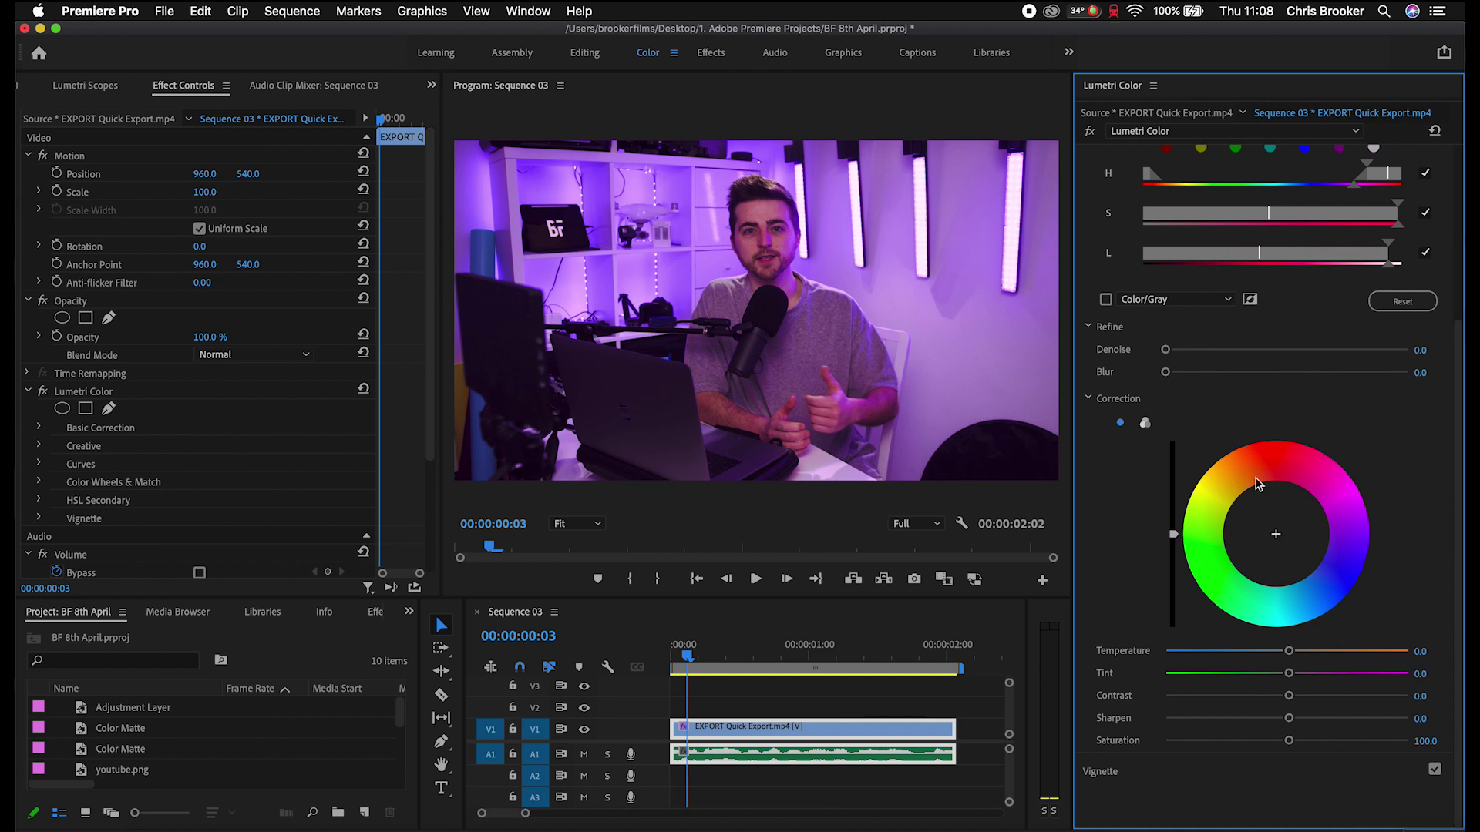
{"action": "left_click_drag", "start_coordinate": [1275, 533], "coordinate": [1190, 546]}
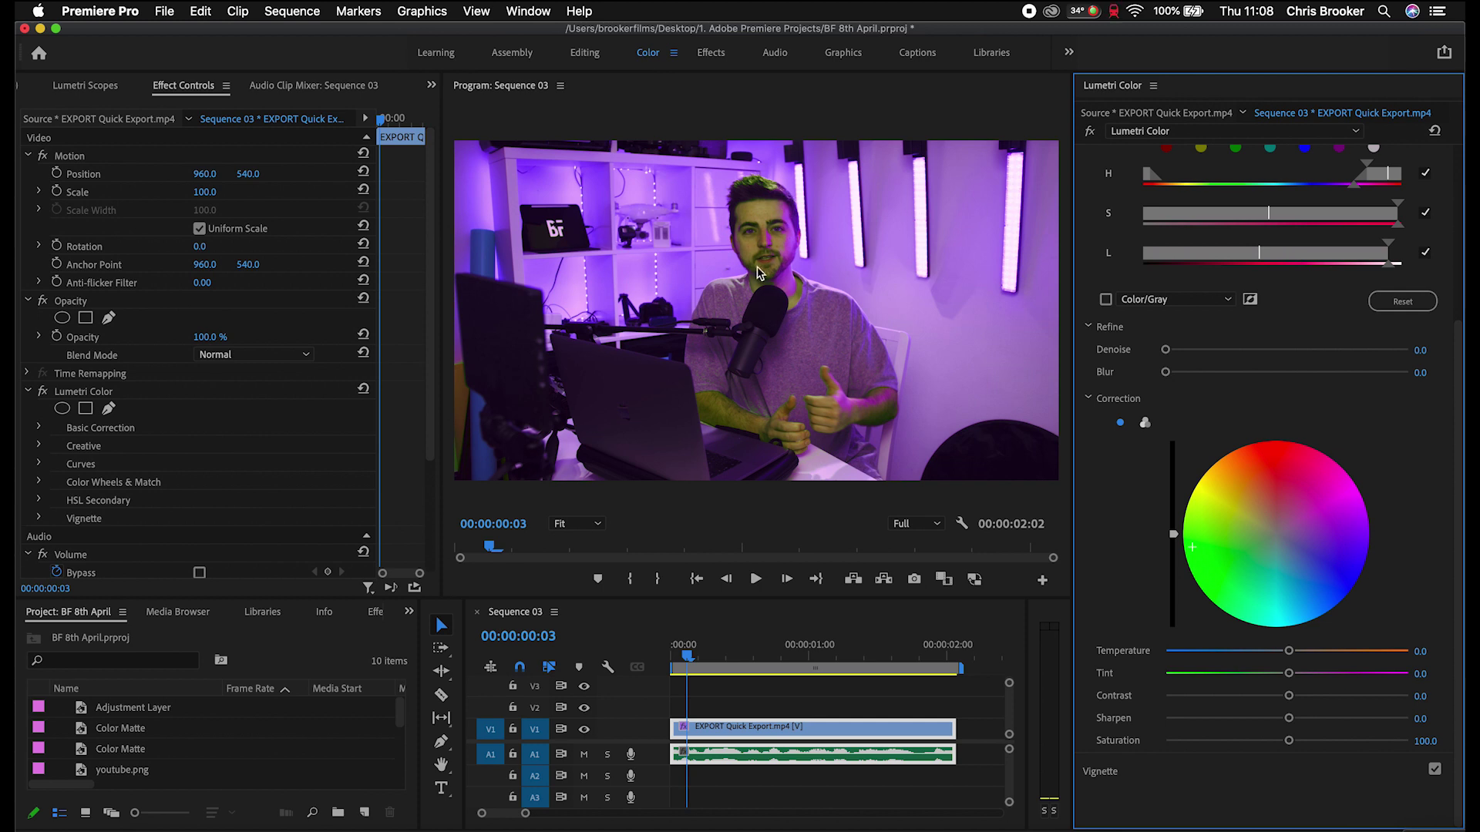
Step: Magnify the Program Monitor preview to 150% and scroll up to the presenter's head
{"action": "left_click", "coordinate": [580, 524]}
{"action": "left_click", "coordinate": [577, 639]}
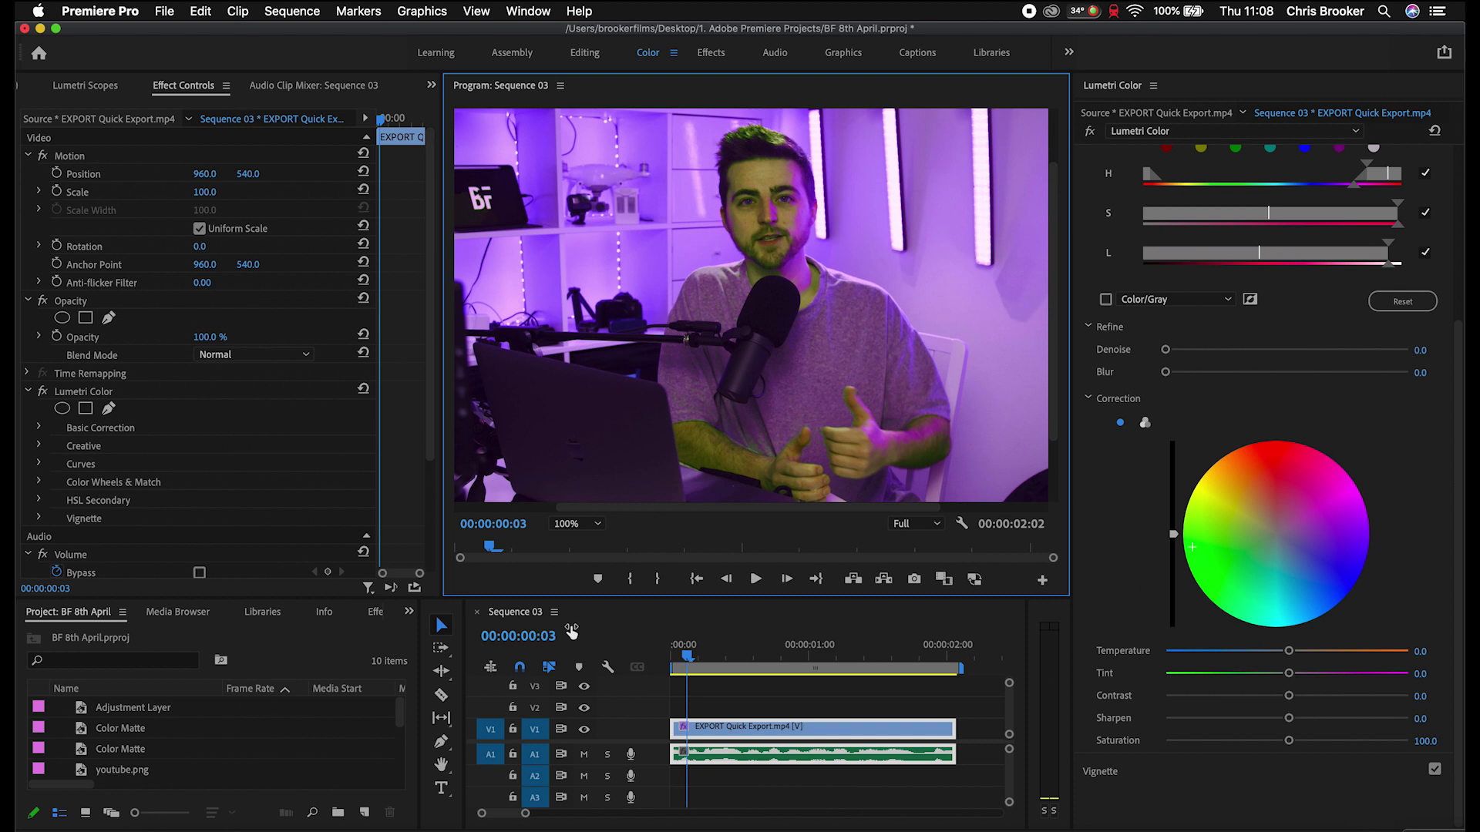
{"action": "left_click", "coordinate": [577, 523]}
{"action": "left_click", "coordinate": [578, 658]}
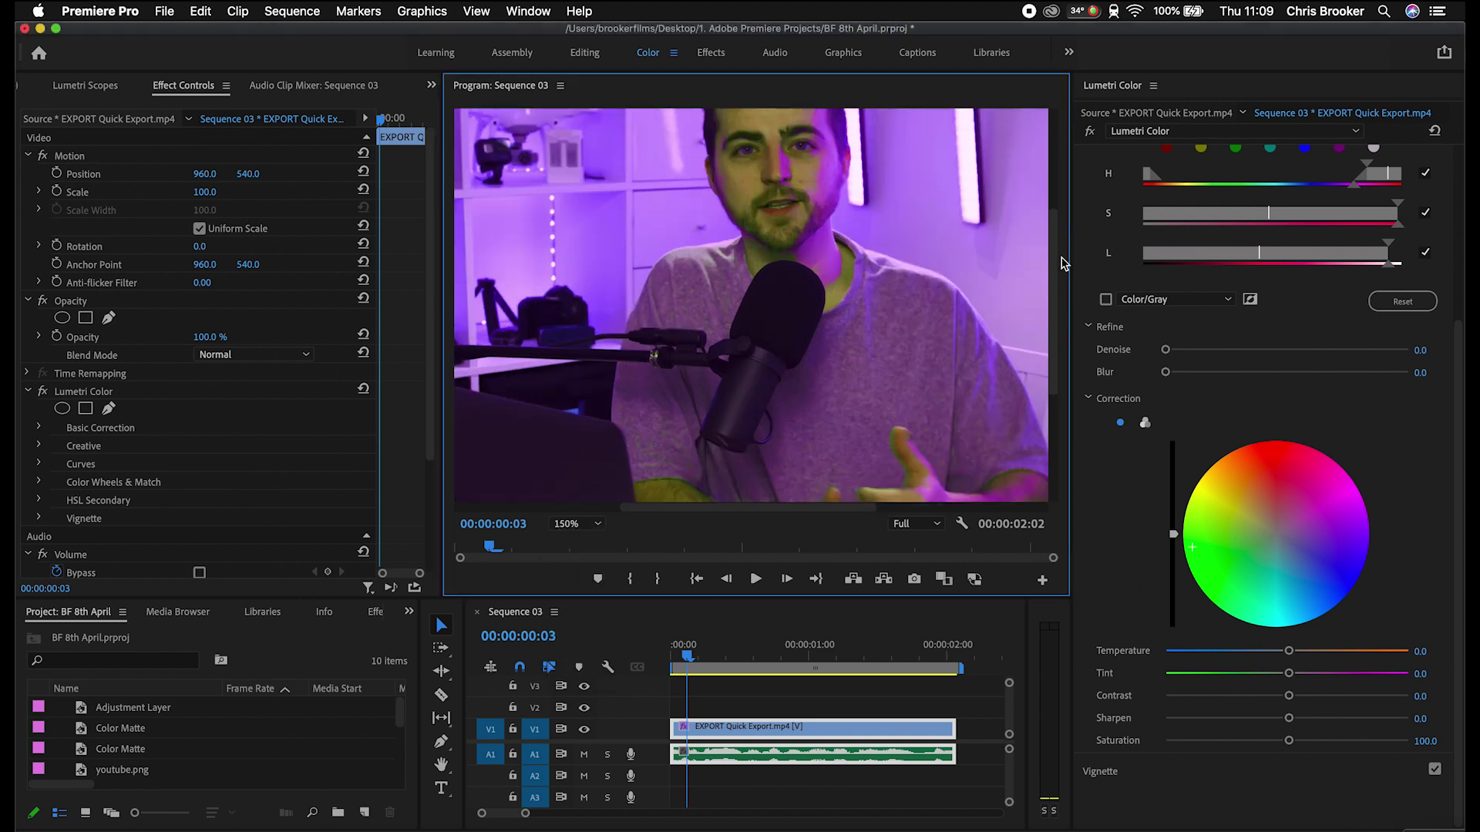
{"action": "left_click_drag", "start_coordinate": [1061, 263], "coordinate": [1044, 225]}
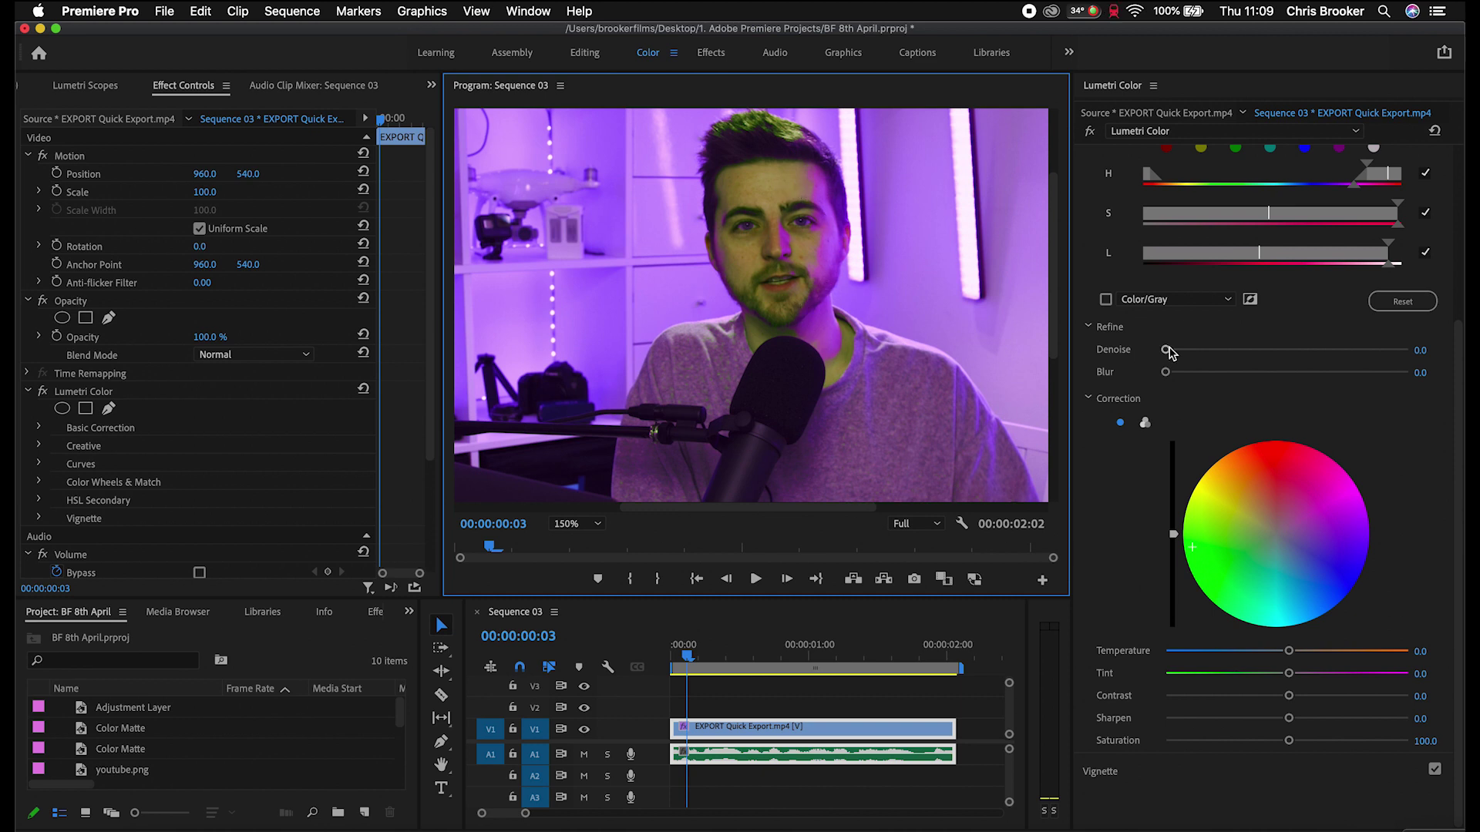
Step: Adjust the upper end of the HSL Secondary hue range for the skin key
{"action": "left_click", "coordinate": [1099, 532]}
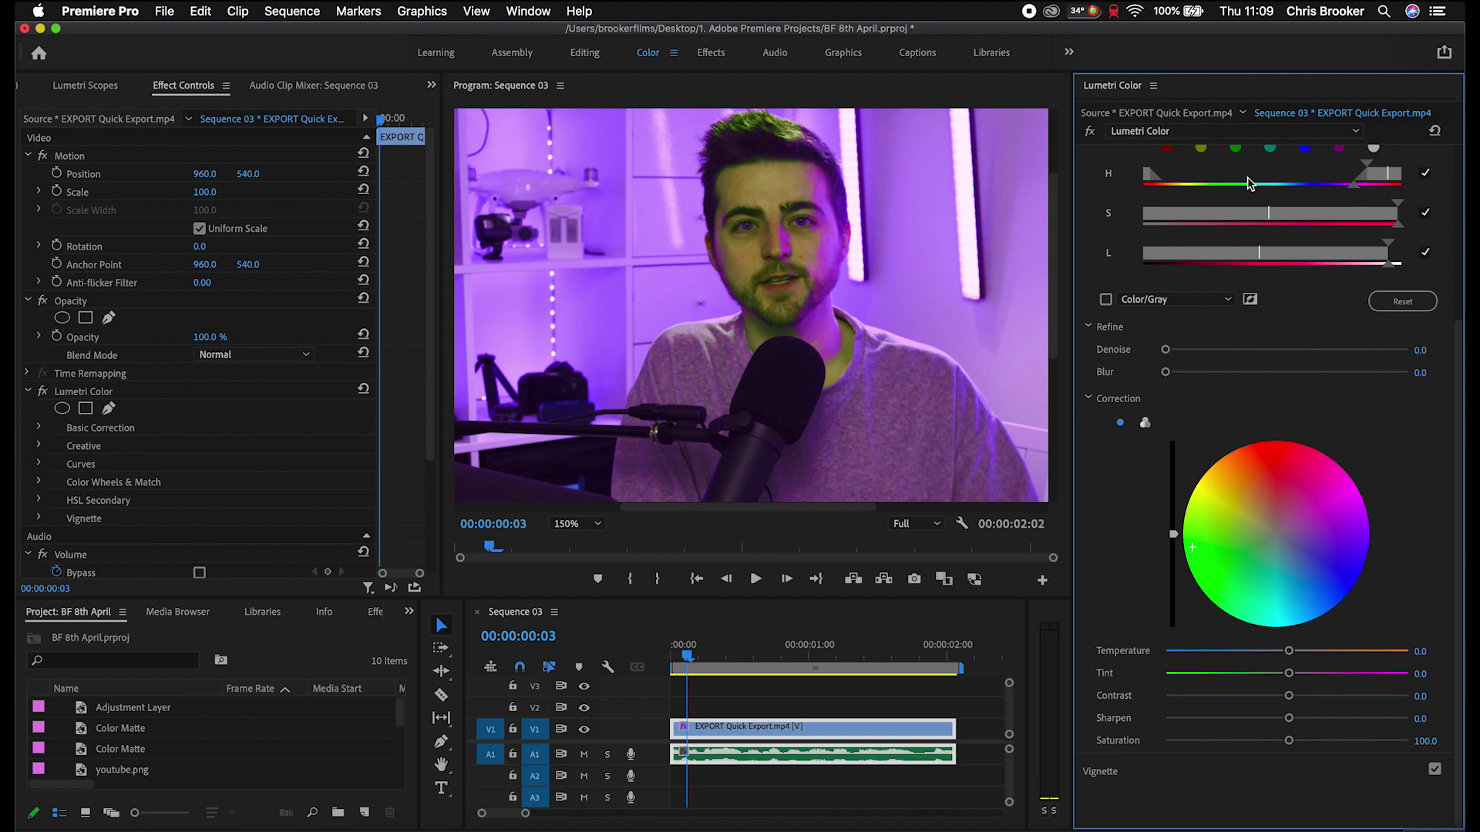
{"action": "scroll", "coordinate": [1233, 189], "scroll_direction": "up", "scroll_amount": 1}
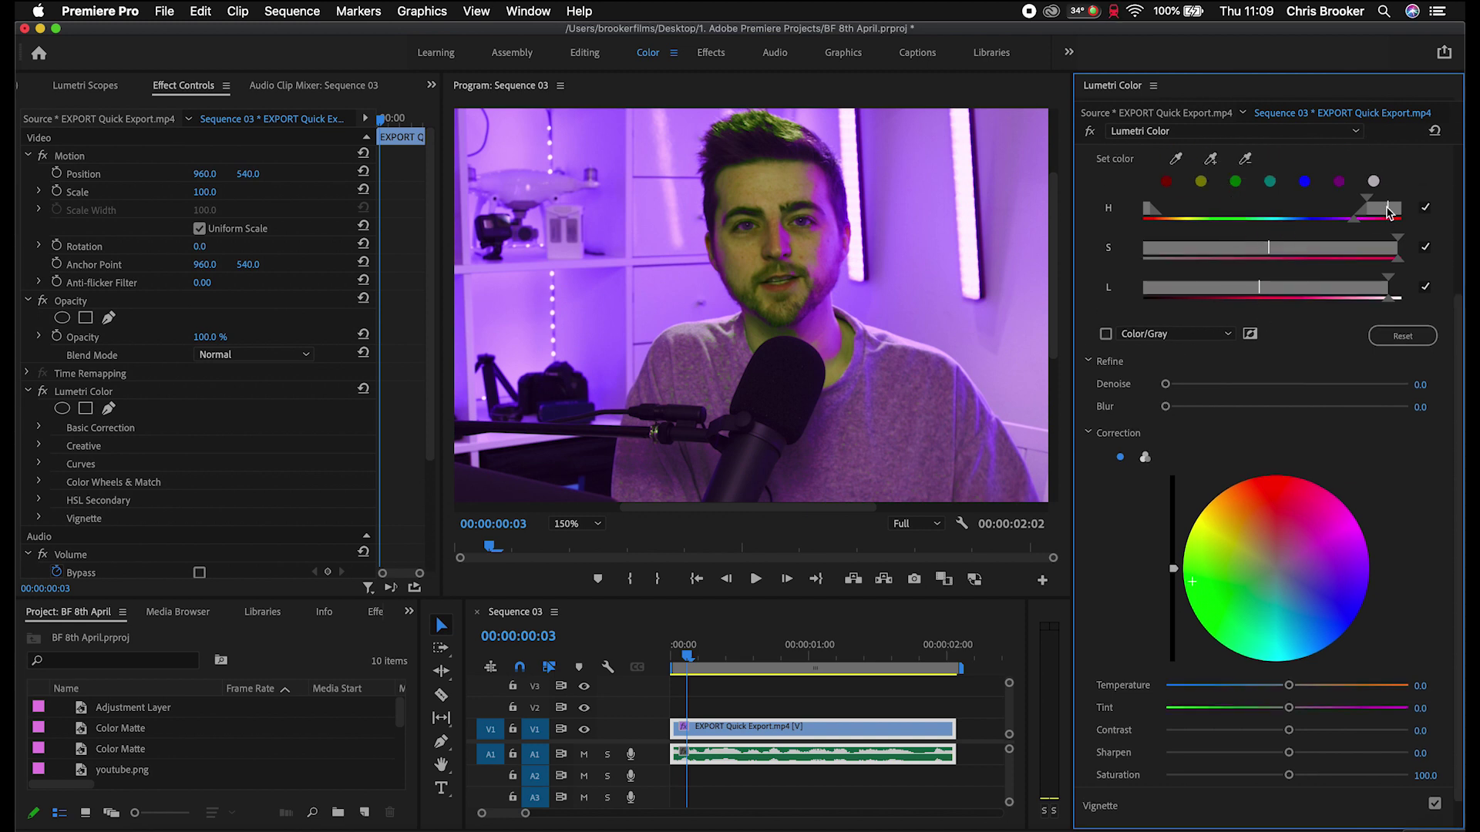
{"action": "mouse_move", "coordinate": [1388, 207]}
{"action": "left_mouse_down"}
{"action": "mouse_move", "coordinate": [1361, 210]}
{"action": "mouse_move", "coordinate": [1378, 211]}
{"action": "left_mouse_up"}
Step: Warm the keyed skin: Temperature 30.5, Tint -20.6, Contrast -9.9, Sharpen 18.4, Saturation about 121
{"action": "scroll", "coordinate": [1238, 580], "scroll_direction": "down", "scroll_amount": 1}
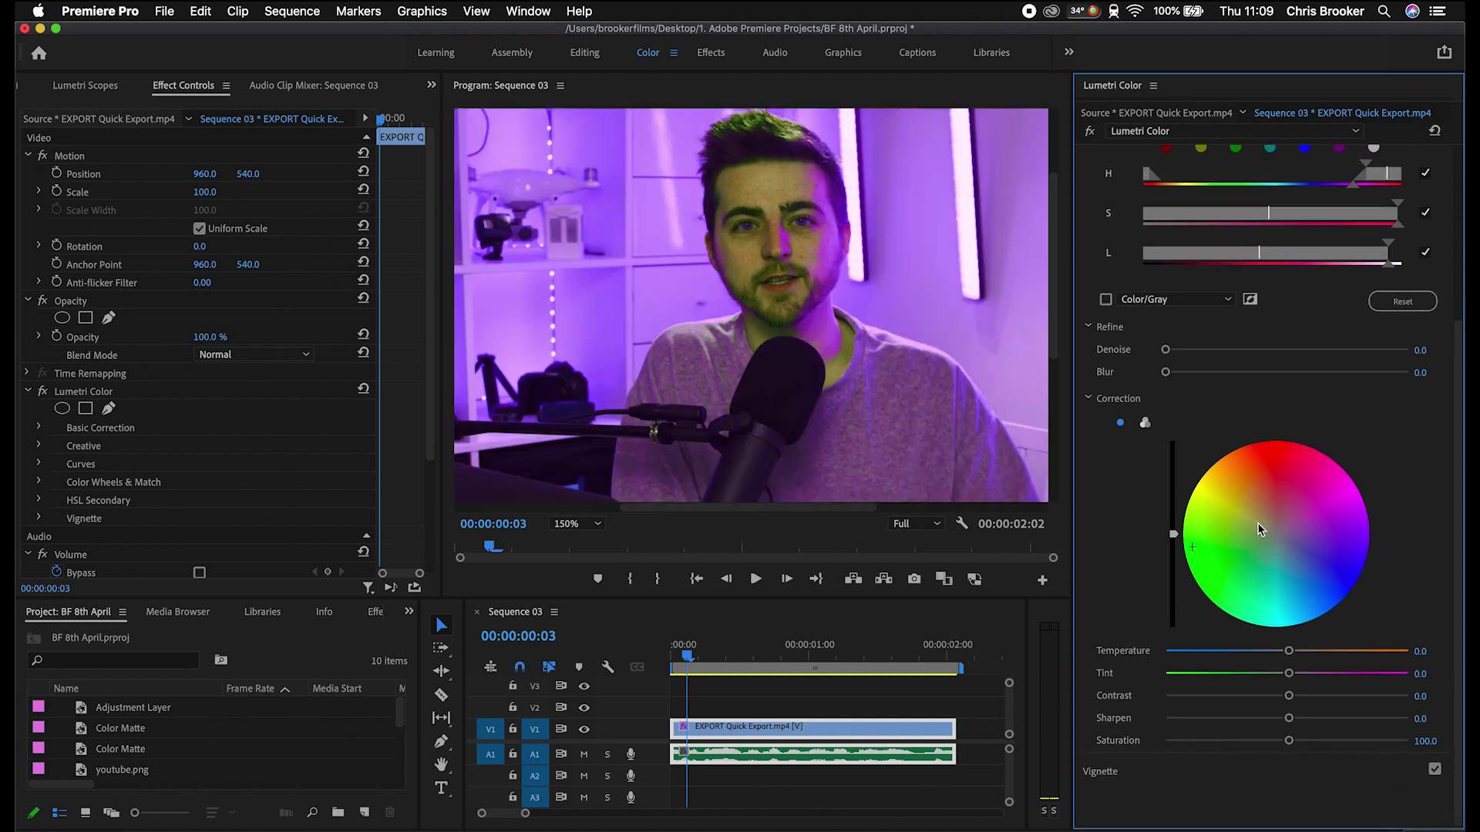
{"action": "left_click_drag", "start_coordinate": [1294, 498], "coordinate": [1256, 499]}
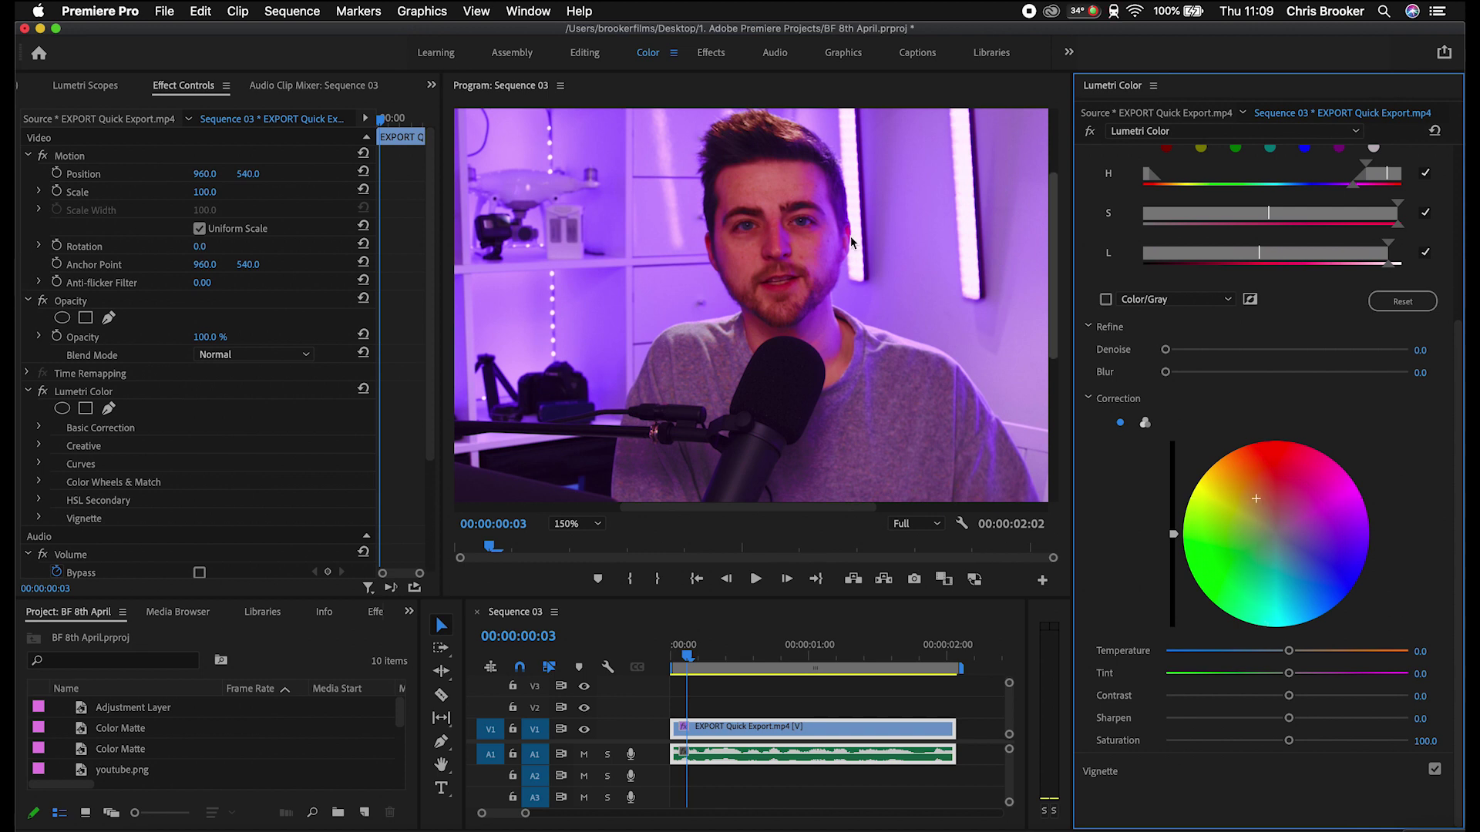
{"action": "left_click_drag", "start_coordinate": [1173, 533], "coordinate": [1173, 447]}
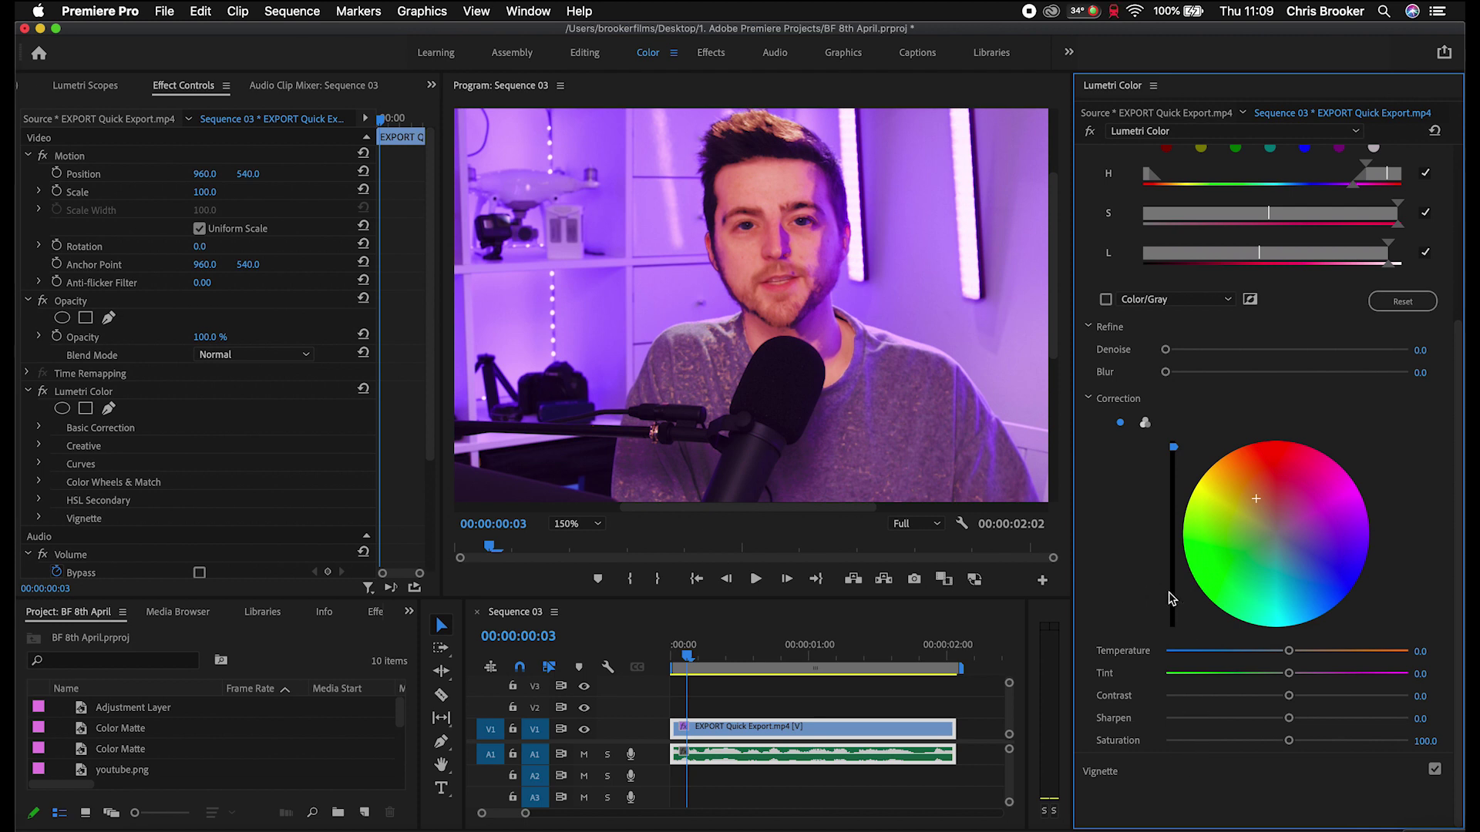
{"action": "left_click_drag", "start_coordinate": [1173, 447], "coordinate": [1173, 530]}
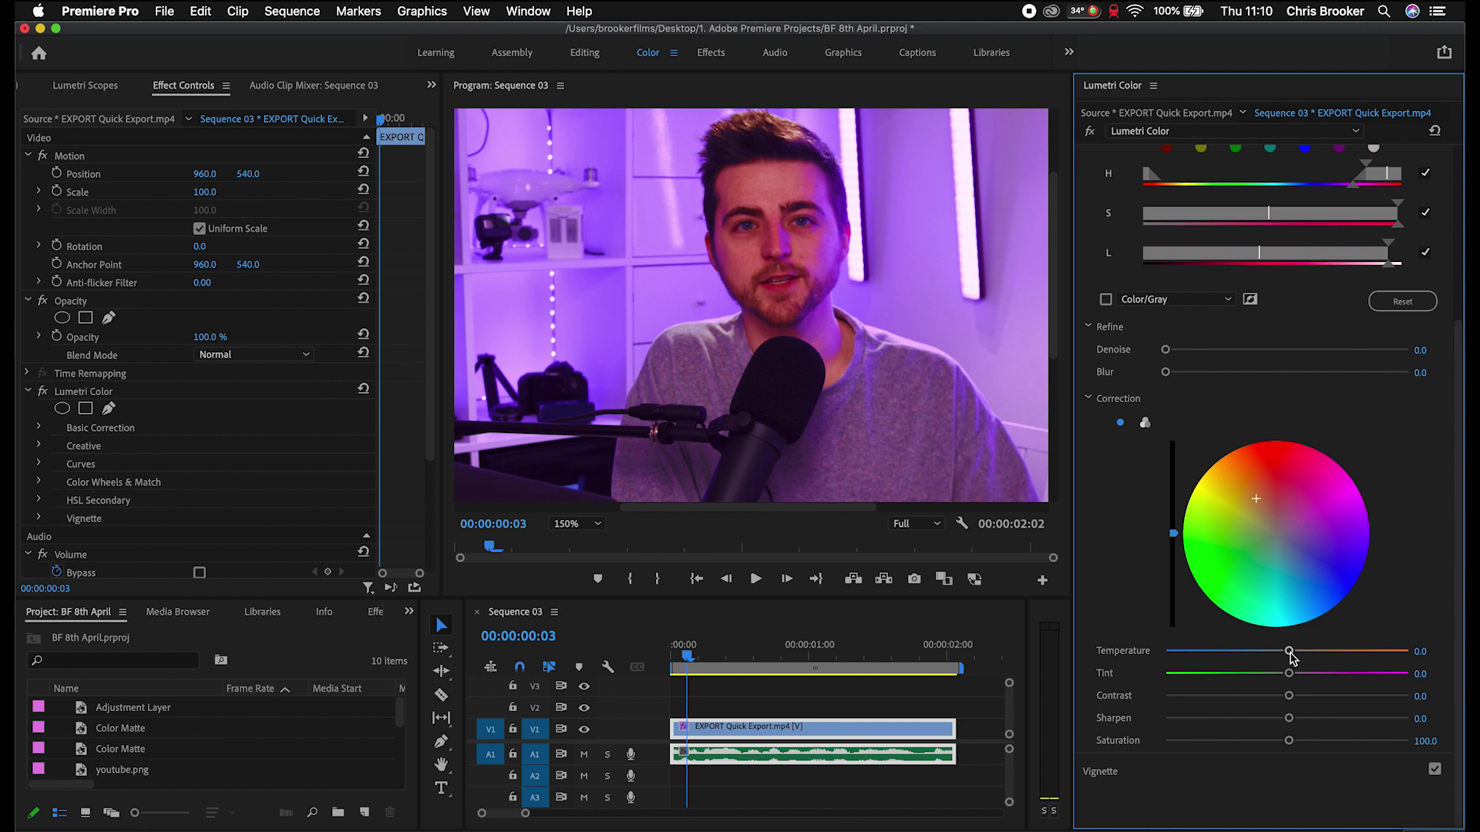
{"action": "left_click_drag", "start_coordinate": [1289, 652], "coordinate": [1260, 690]}
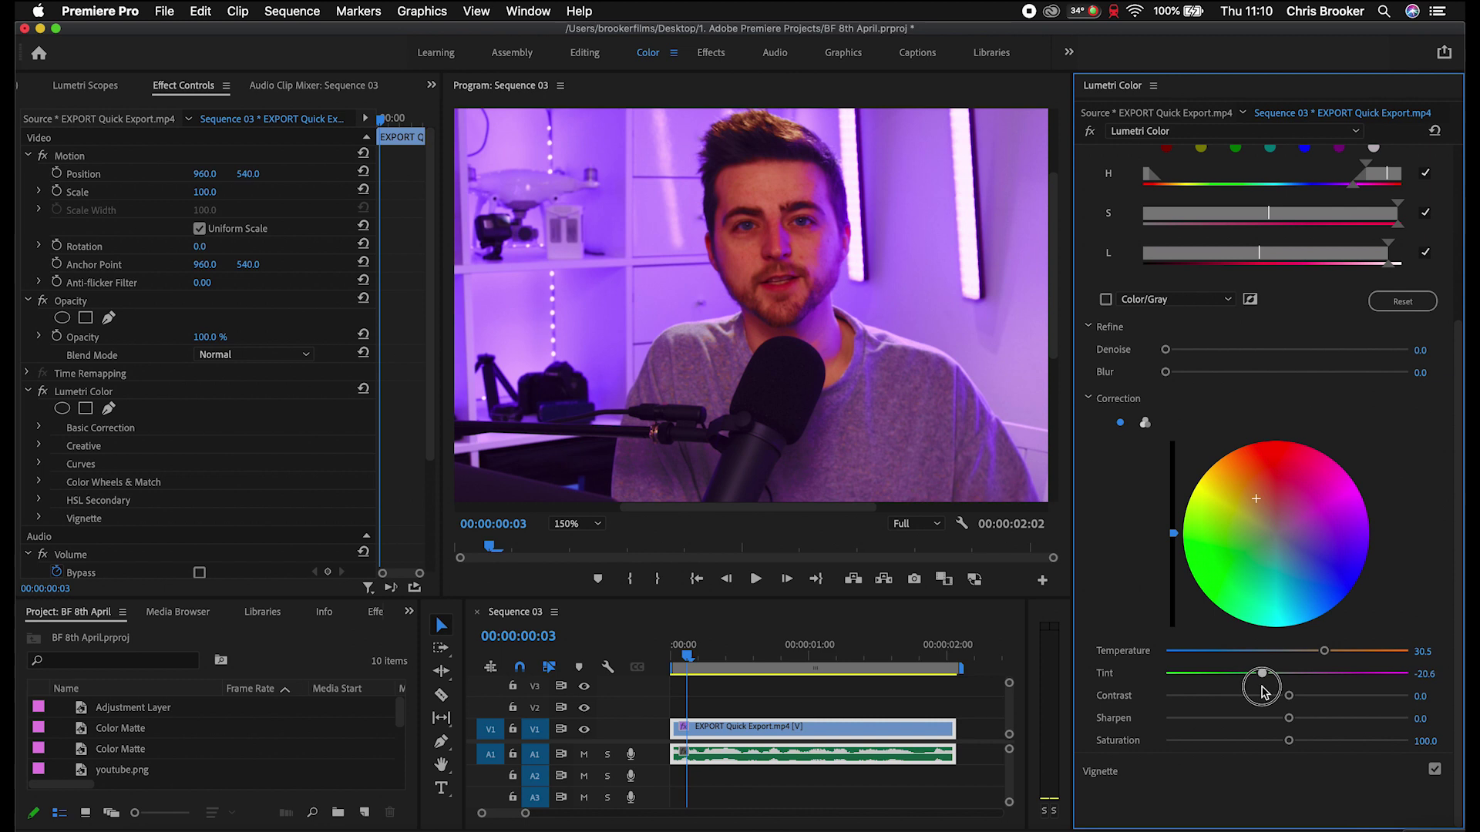
{"action": "left_click_drag", "start_coordinate": [1262, 691], "coordinate": [1216, 765]}
{"action": "left_click_drag", "start_coordinate": [1277, 696], "coordinate": [1312, 741]}
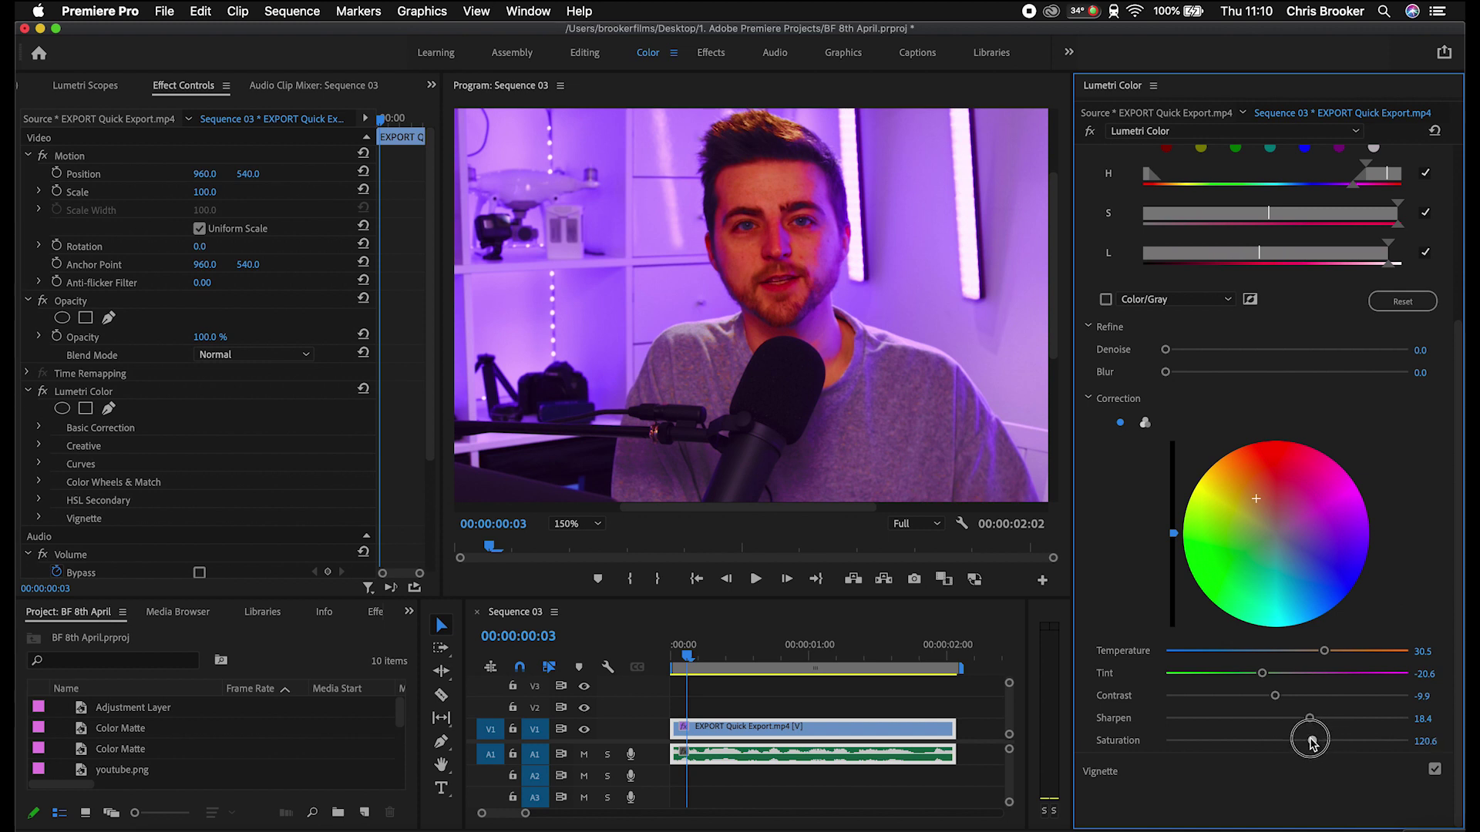
Step: Fit the whole frame in the Program Monitor and bypass Lumetri Color to compare
{"action": "left_click", "coordinate": [734, 509]}
{"action": "scroll", "coordinate": [1271, 462], "scroll_direction": "up", "scroll_amount": 5}
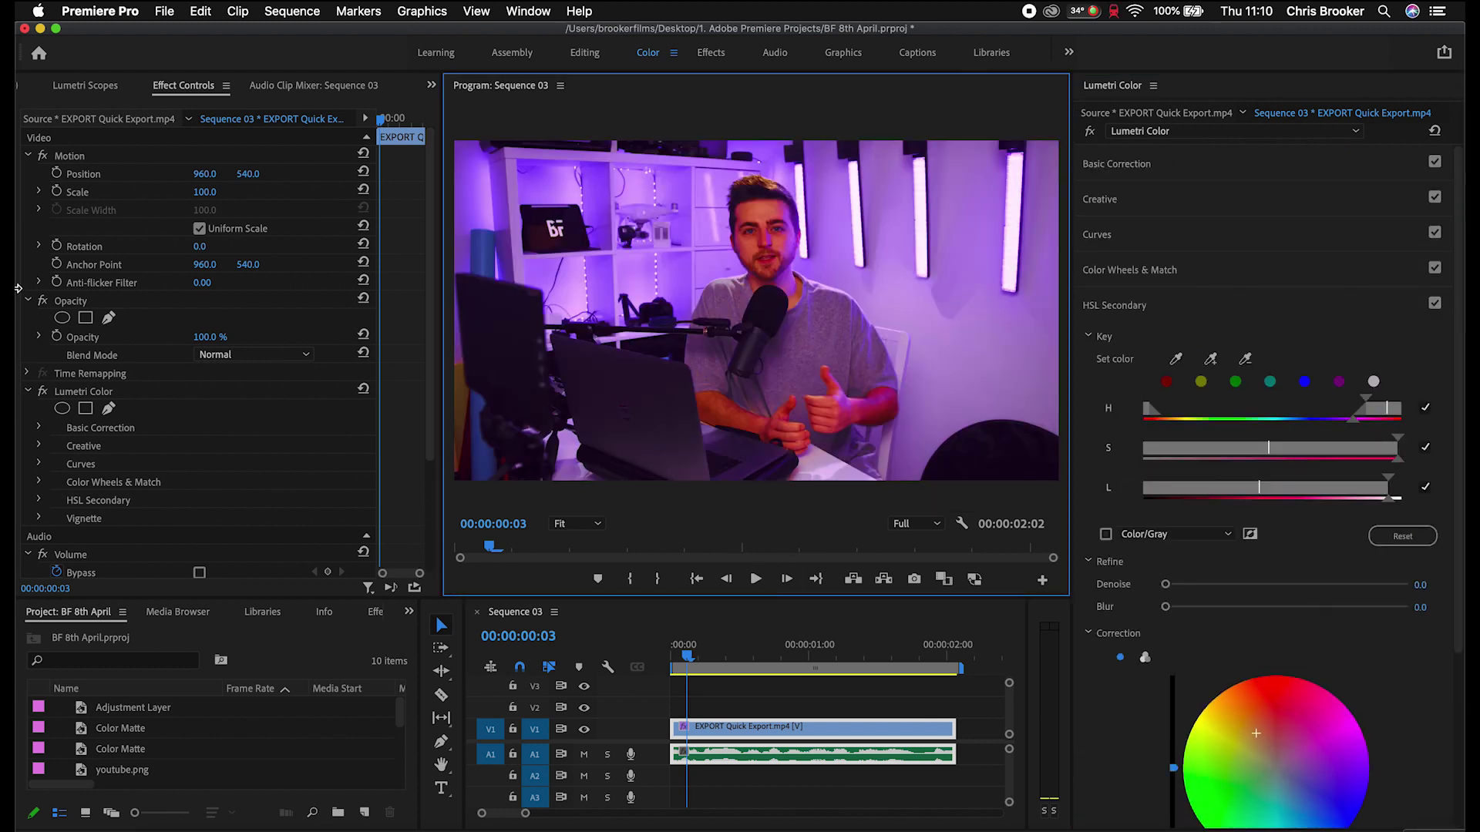
{"action": "left_click", "coordinate": [43, 392]}
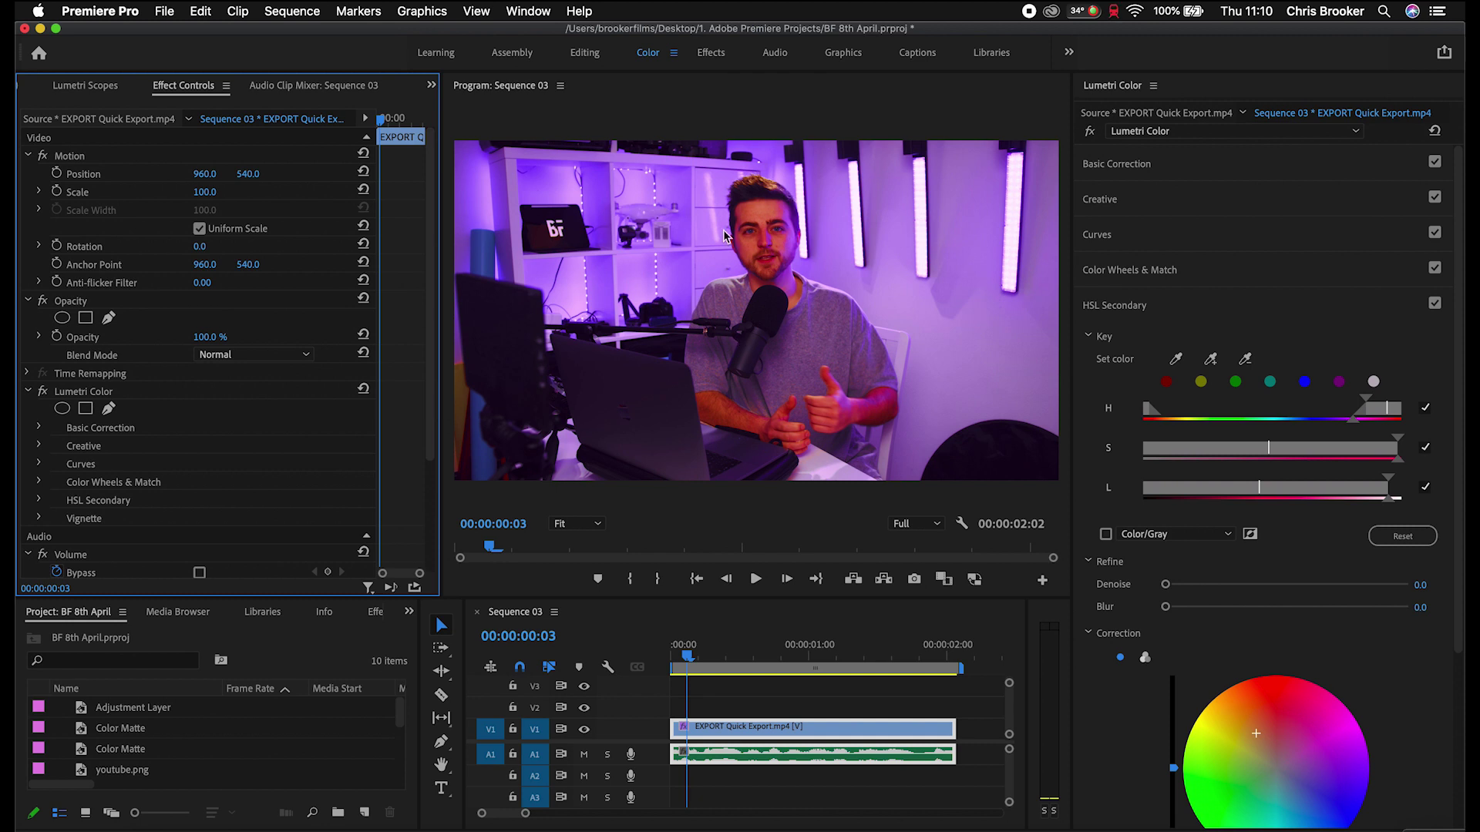
Step: Zoom the Program Monitor preview to 200% and scroll up to the face
{"action": "scroll", "coordinate": [1156, 674], "scroll_direction": "down", "scroll_amount": 5}
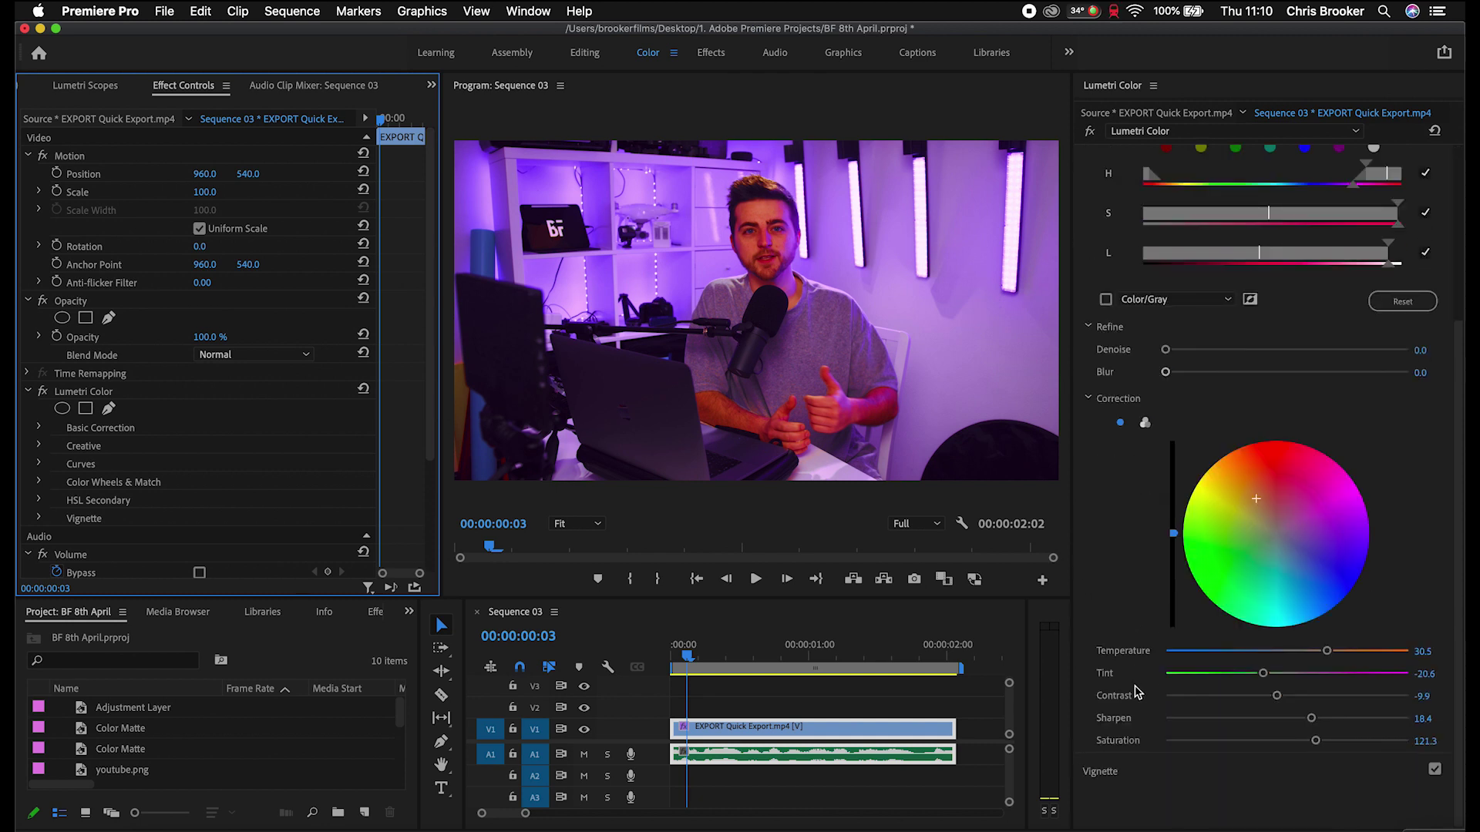
{"action": "left_click", "coordinate": [576, 524]}
{"action": "left_click", "coordinate": [578, 681]}
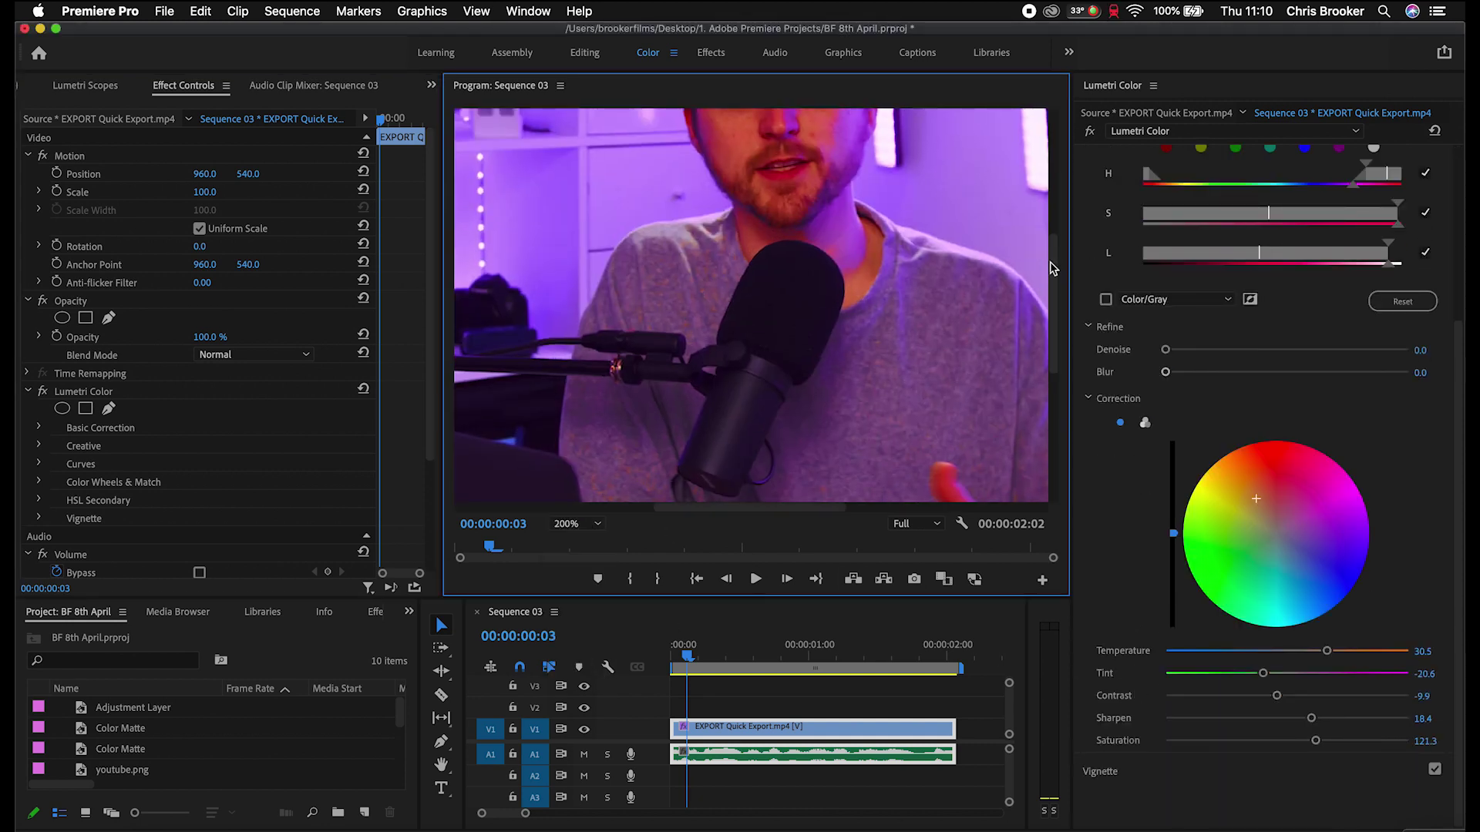
{"action": "left_click_drag", "start_coordinate": [1055, 270], "coordinate": [1051, 207]}
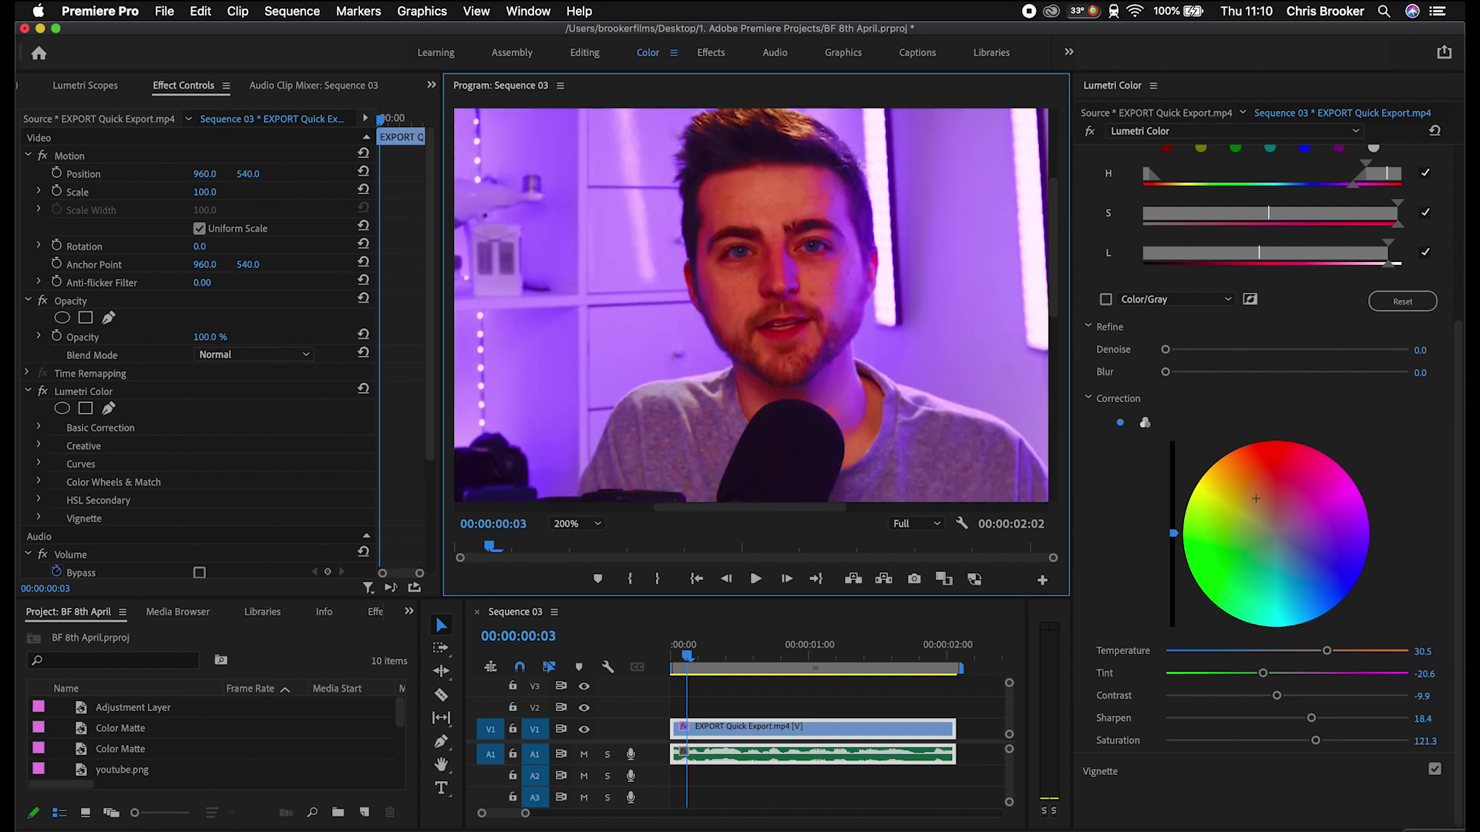
Step: Recentre the correction wheel and set Temperature 7.8, Tint -3.5, Sharpen -6.4, Saturation 99.3
{"action": "left_click", "coordinate": [1270, 523]}
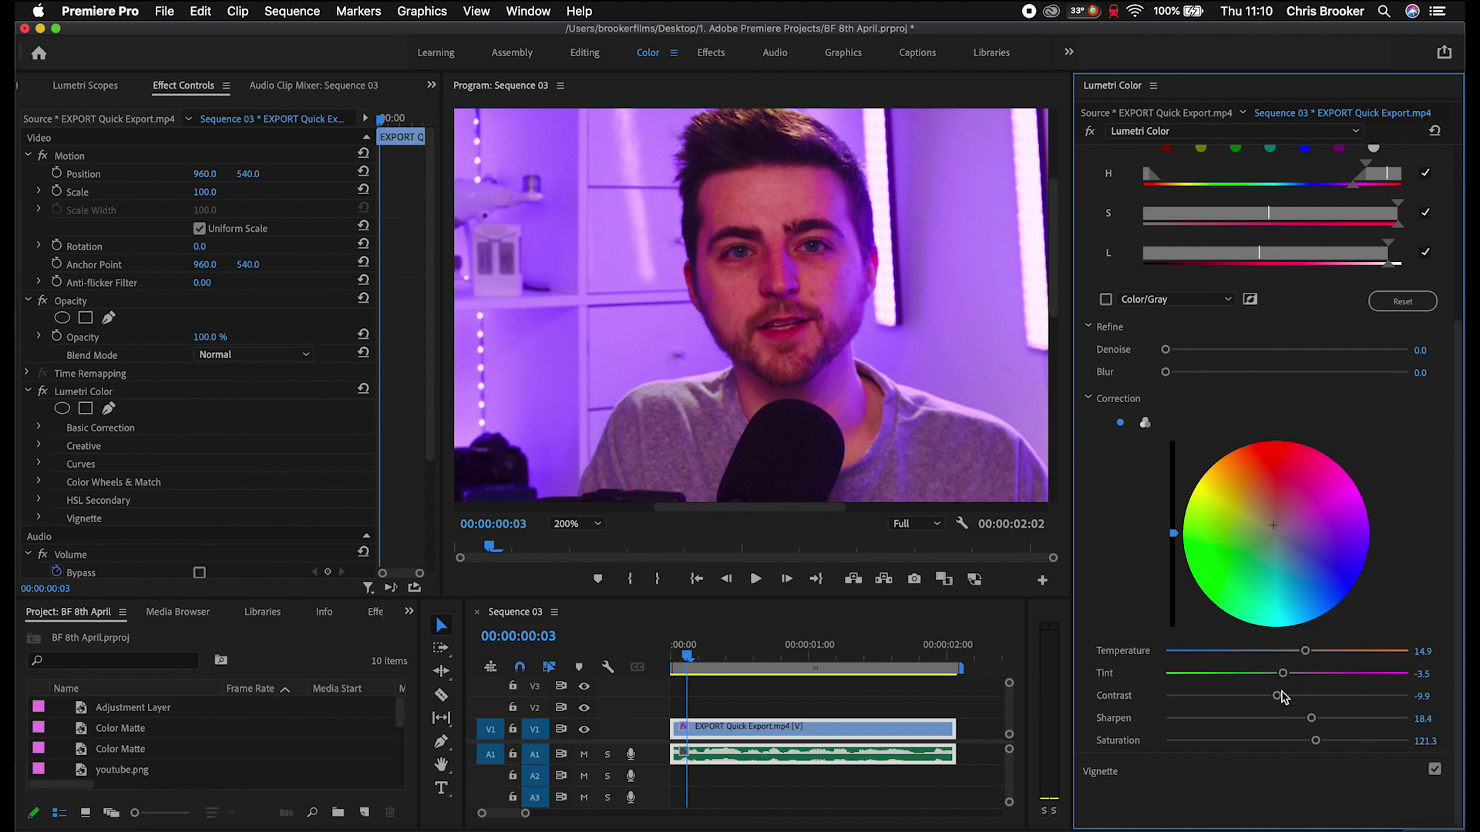
{"action": "left_click_drag", "start_coordinate": [1305, 651], "coordinate": [1289, 656]}
{"action": "left_click", "coordinate": [31, 419]}
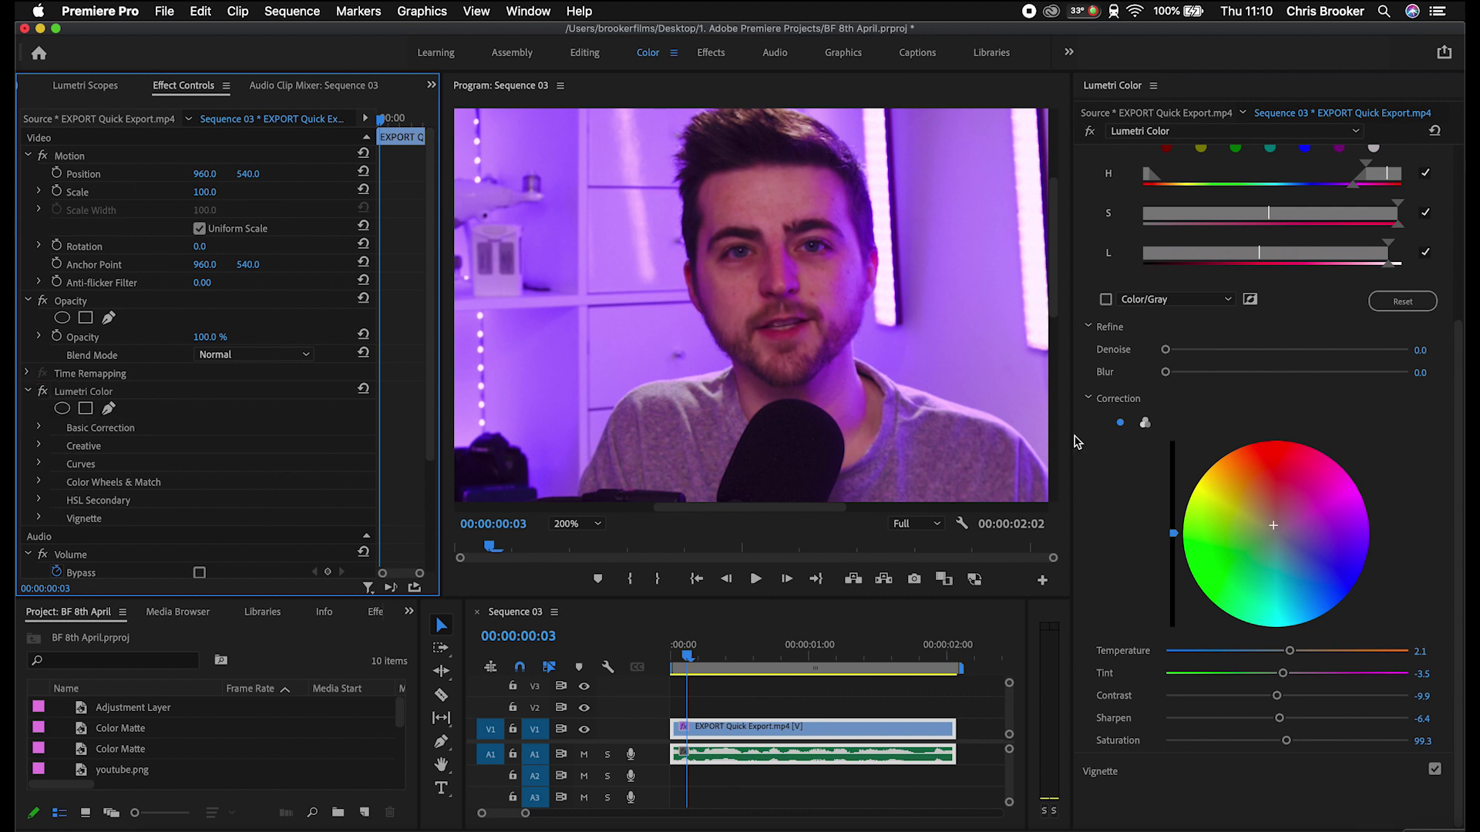
{"action": "left_click", "coordinate": [1271, 523]}
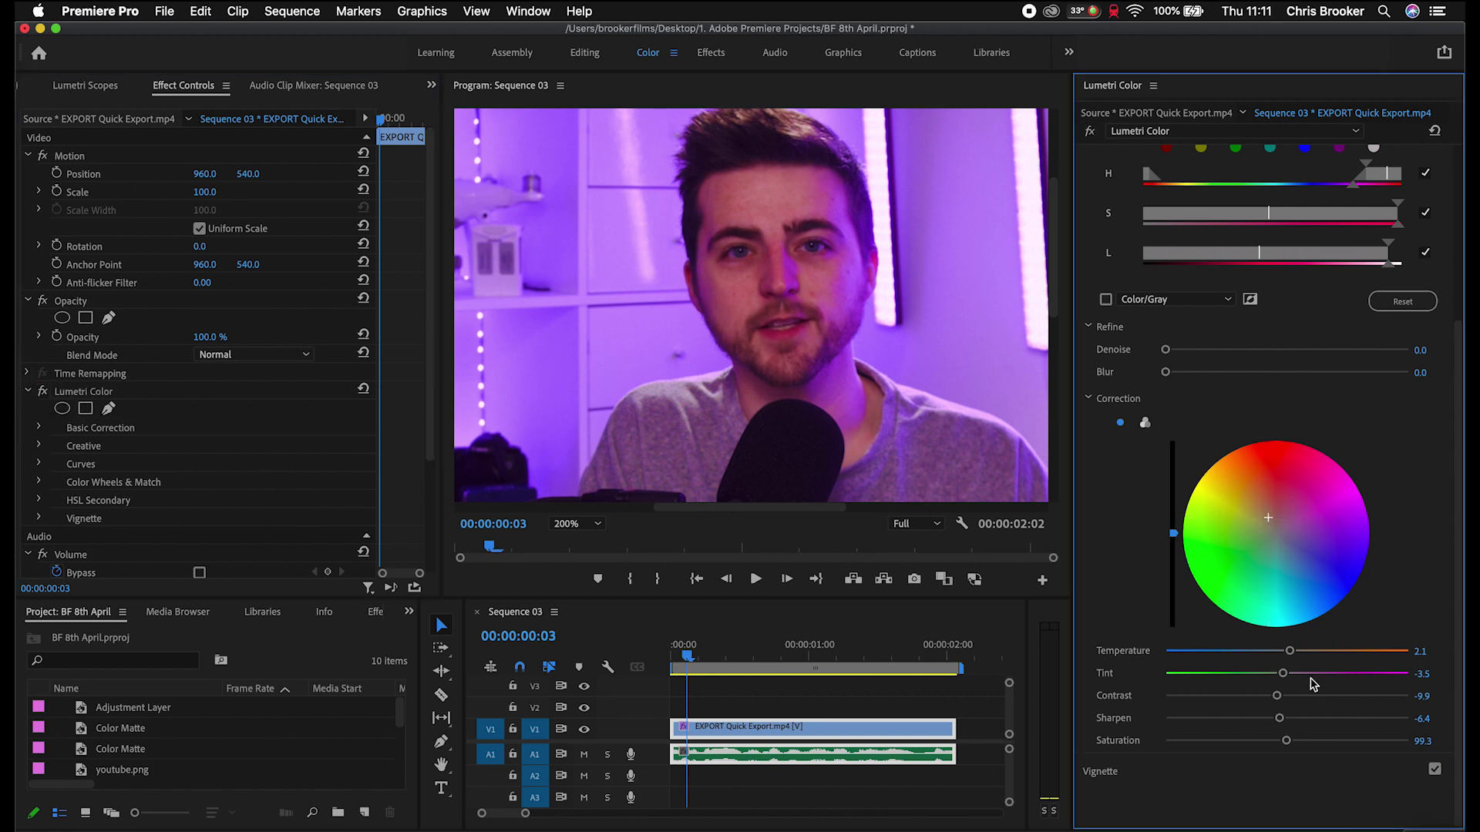
{"action": "left_click", "coordinate": [1297, 652]}
{"action": "left_click", "coordinate": [49, 391]}
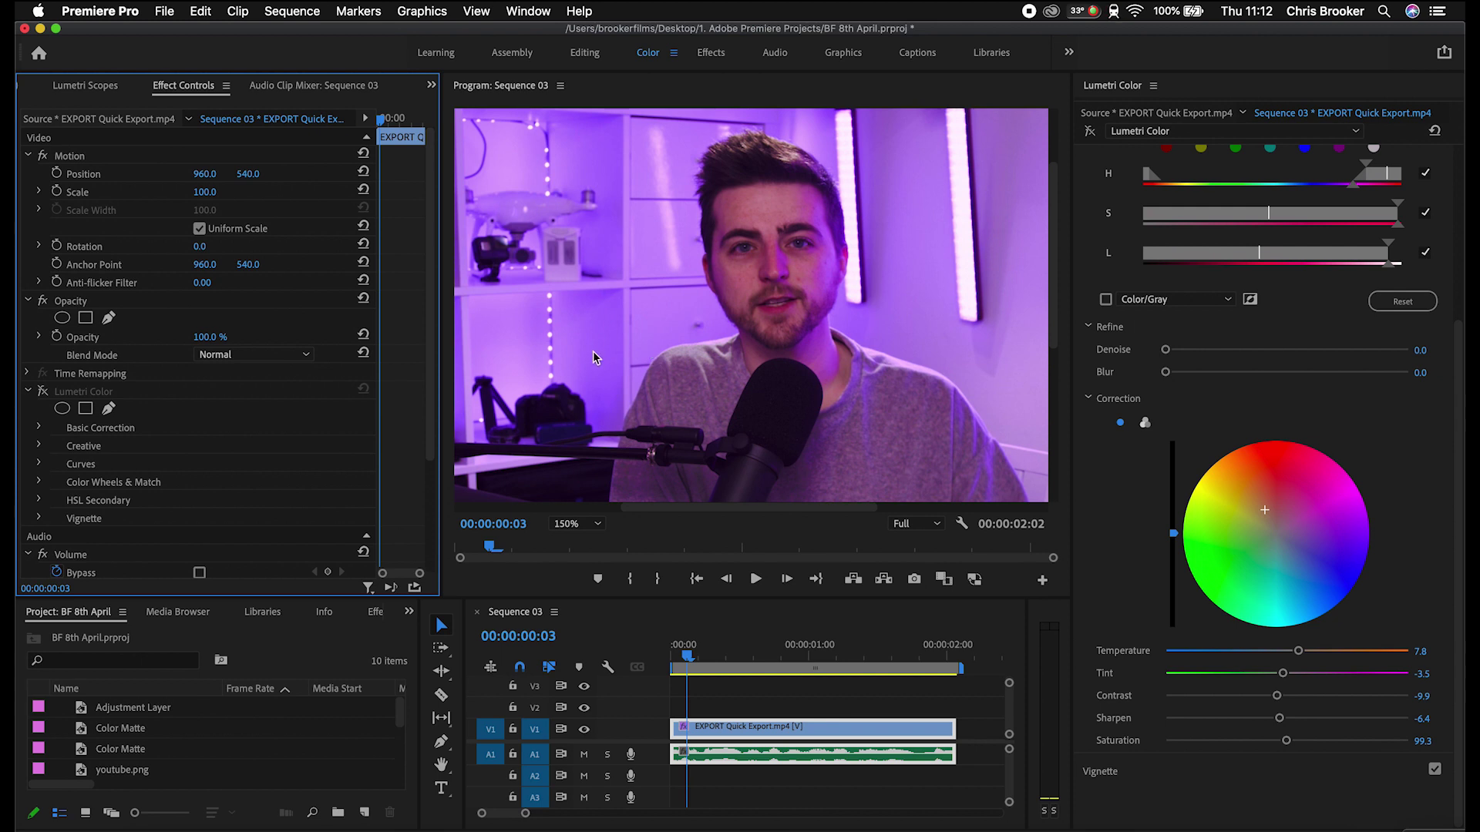
Step: Re-enable Lumetri Color on the clip and fit the whole frame in the Program Monitor
{"action": "left_click", "coordinate": [43, 392]}
{"action": "left_click", "coordinate": [88, 393]}
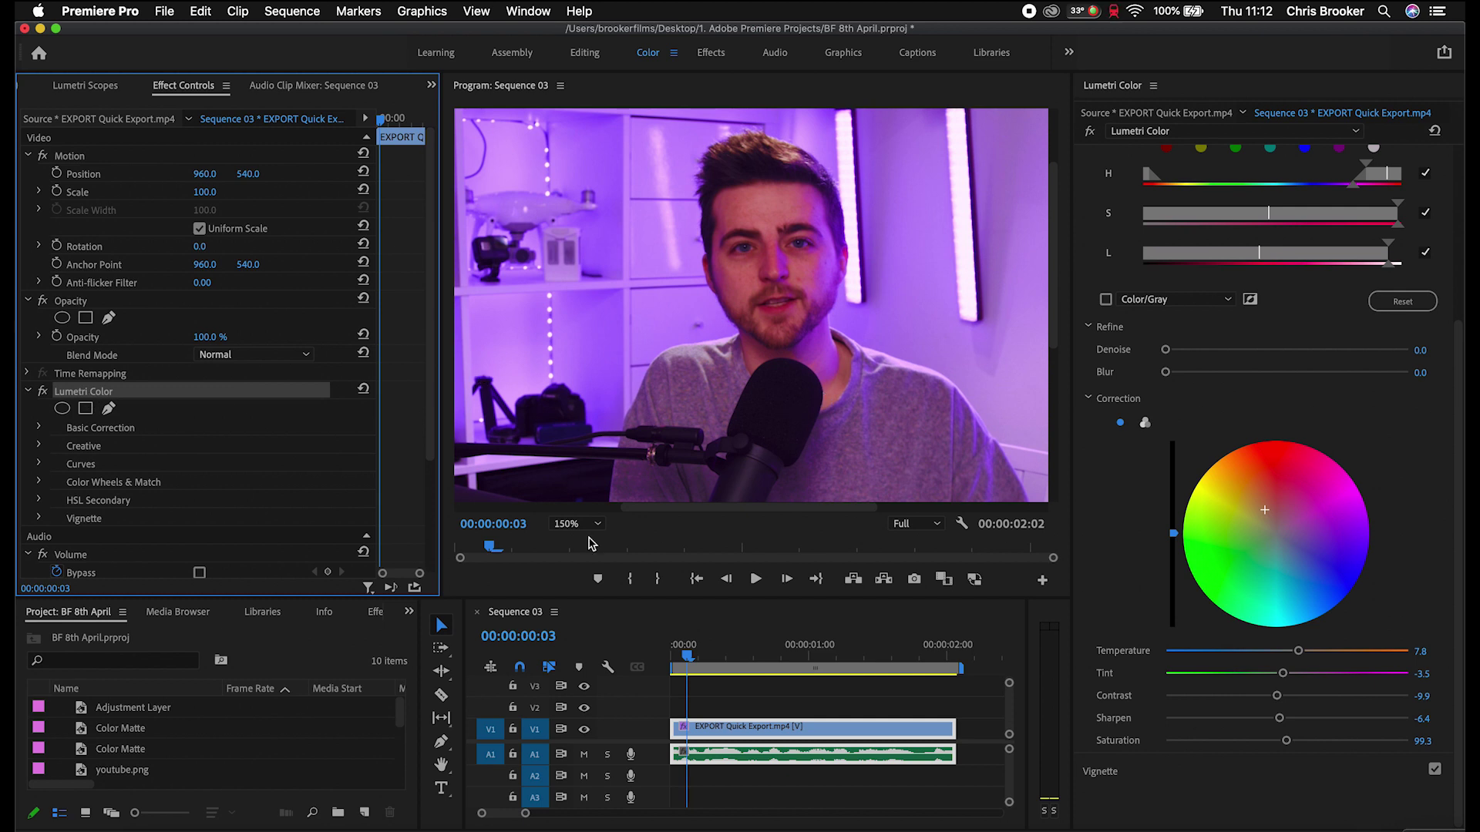
{"action": "left_click", "coordinate": [583, 537]}
{"action": "left_click", "coordinate": [575, 525]}
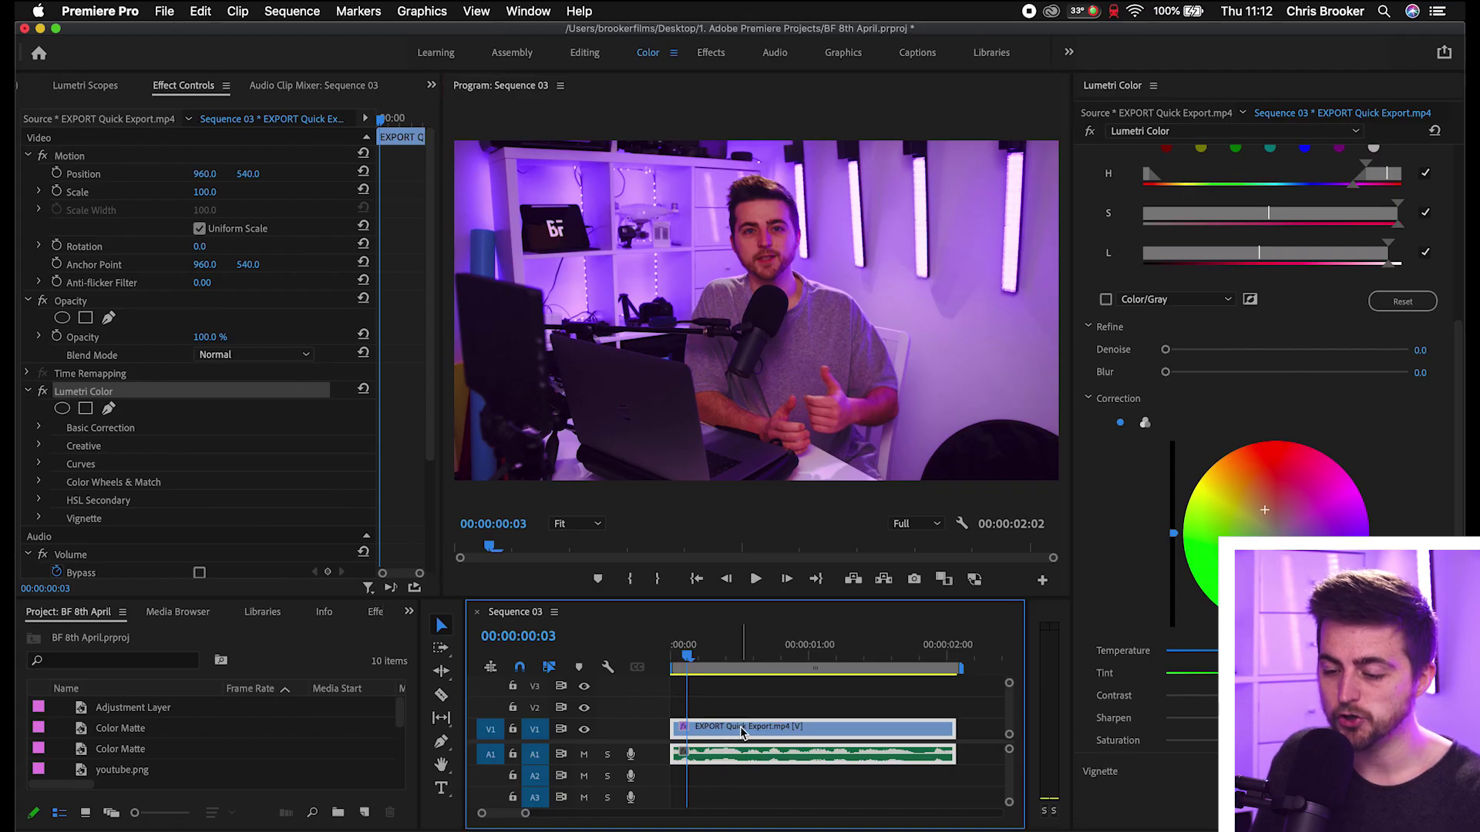
Step: Duplicate the clip onto V2 and delete Lumetri Color from the V1 copy
{"action": "left_click_drag", "start_coordinate": [741, 732], "coordinate": [736, 709]}
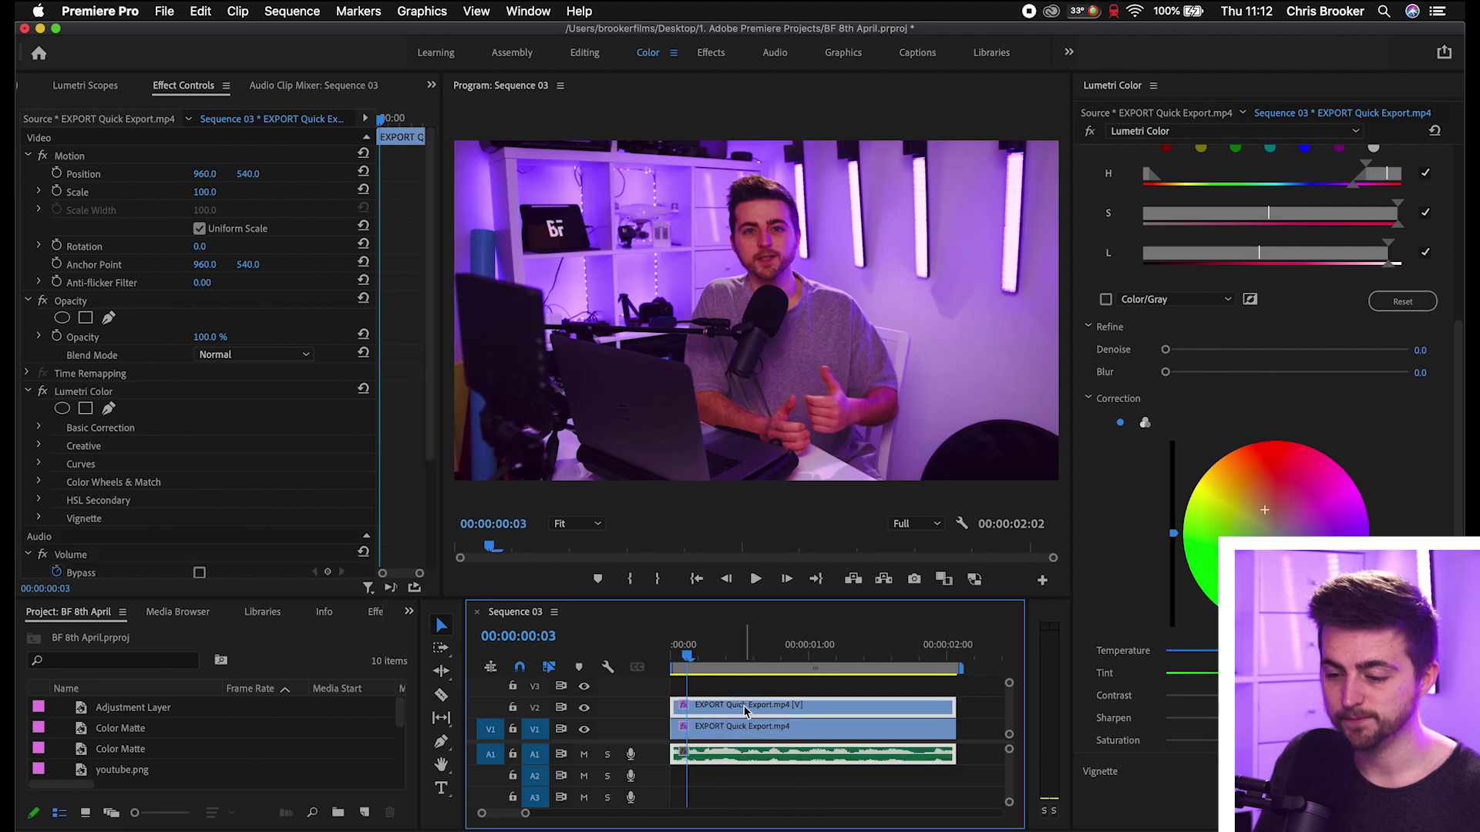
{"action": "left_click", "coordinate": [719, 731]}
{"action": "left_click", "coordinate": [85, 392]}
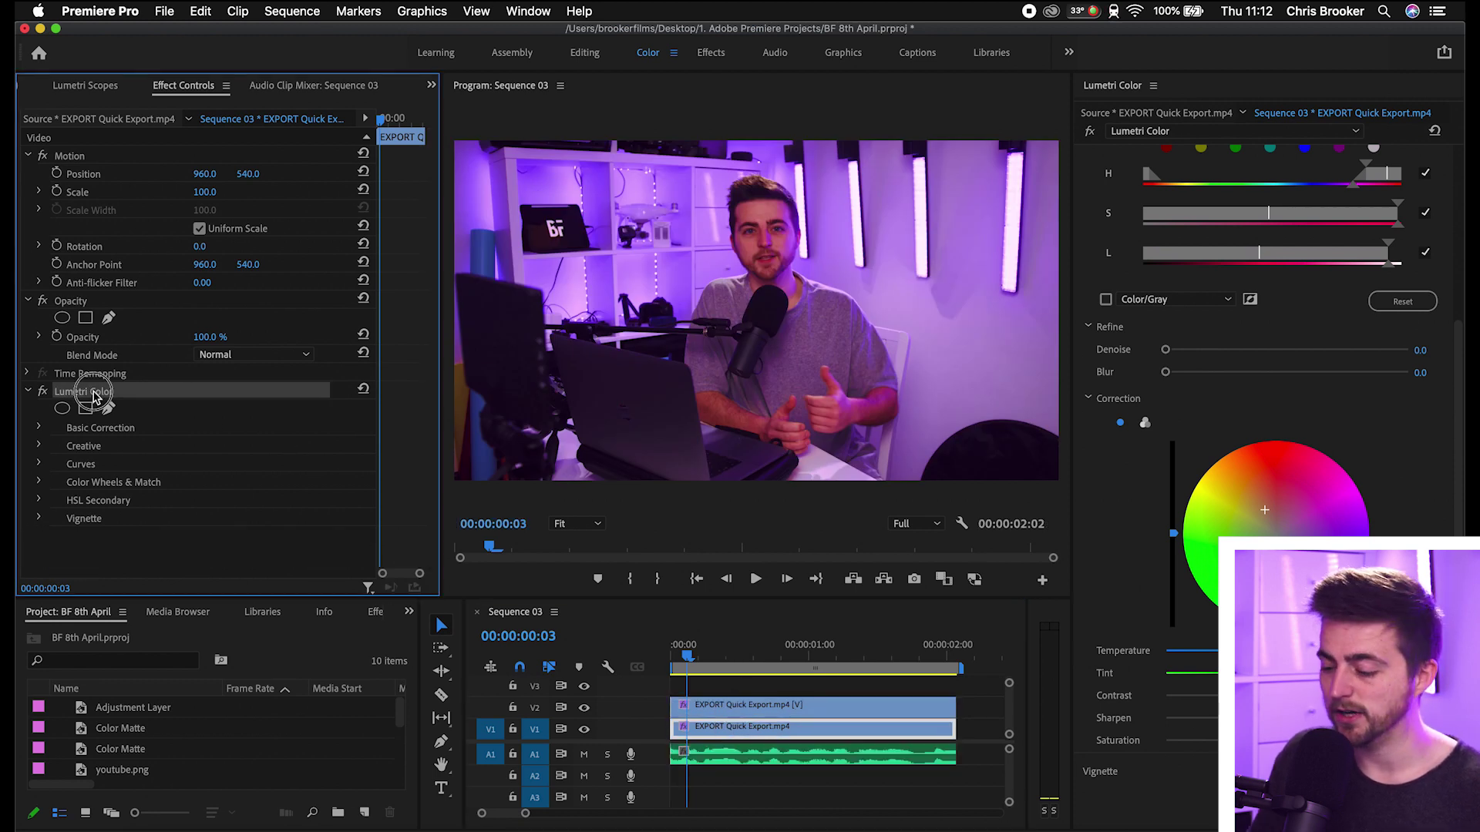
{"action": "key", "text": "Delete"}
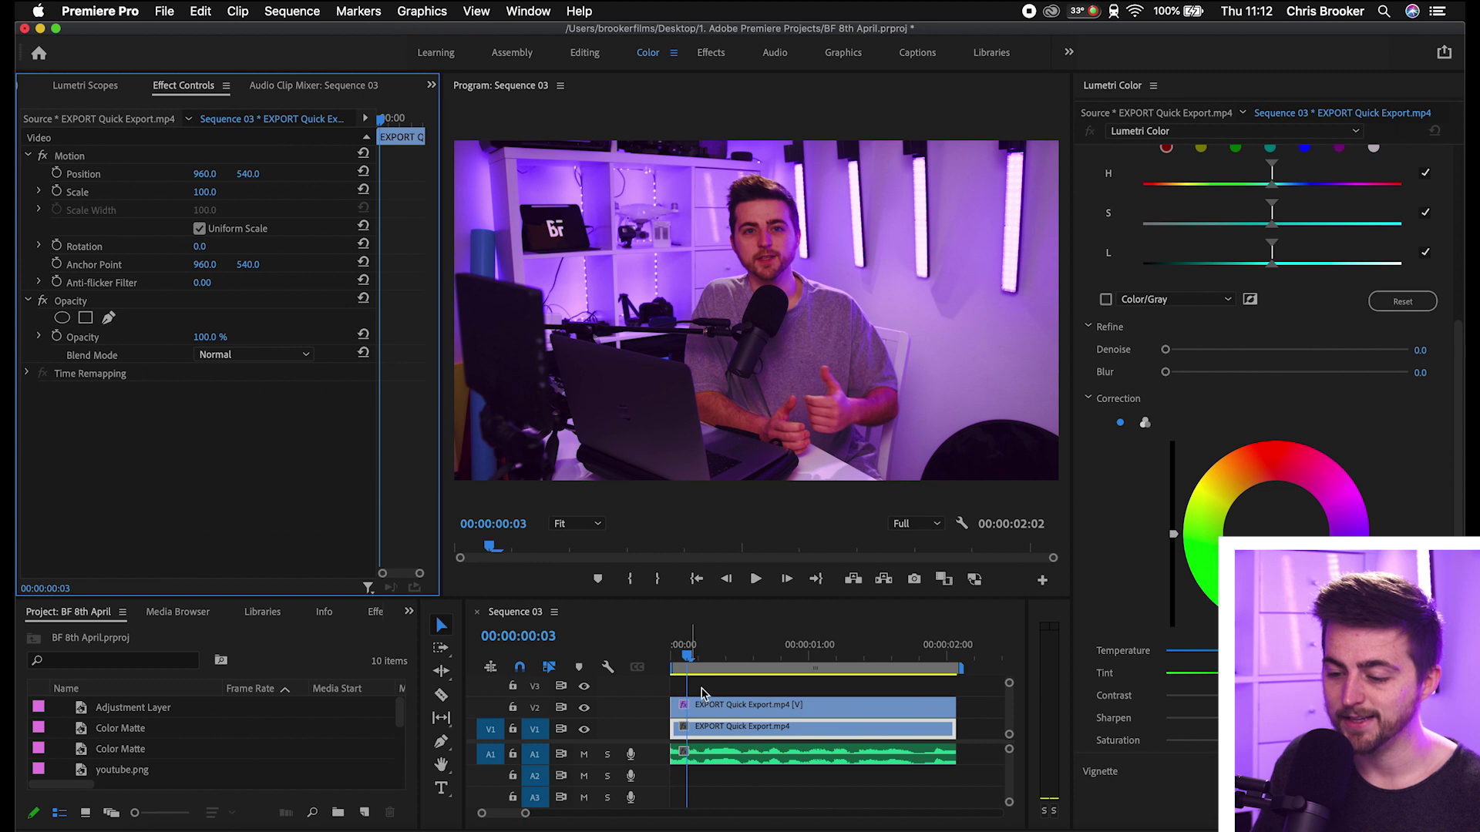
Step: Add an ellipse opacity mask to the V2 copy, feather it to 194.0, and move it over the face
{"action": "left_click", "coordinate": [728, 707]}
{"action": "left_click", "coordinate": [62, 317]}
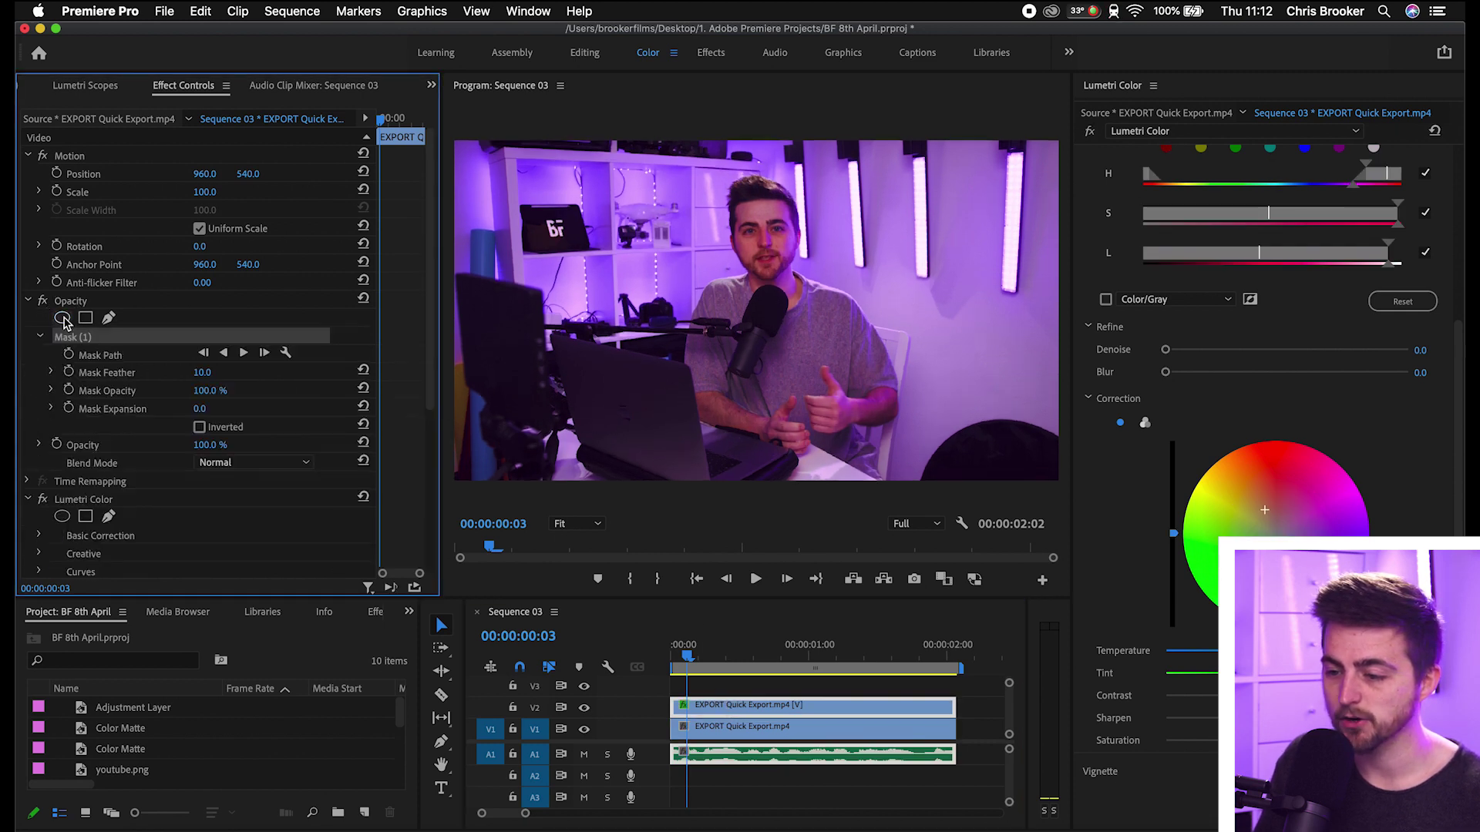
{"action": "left_click", "coordinate": [756, 276]}
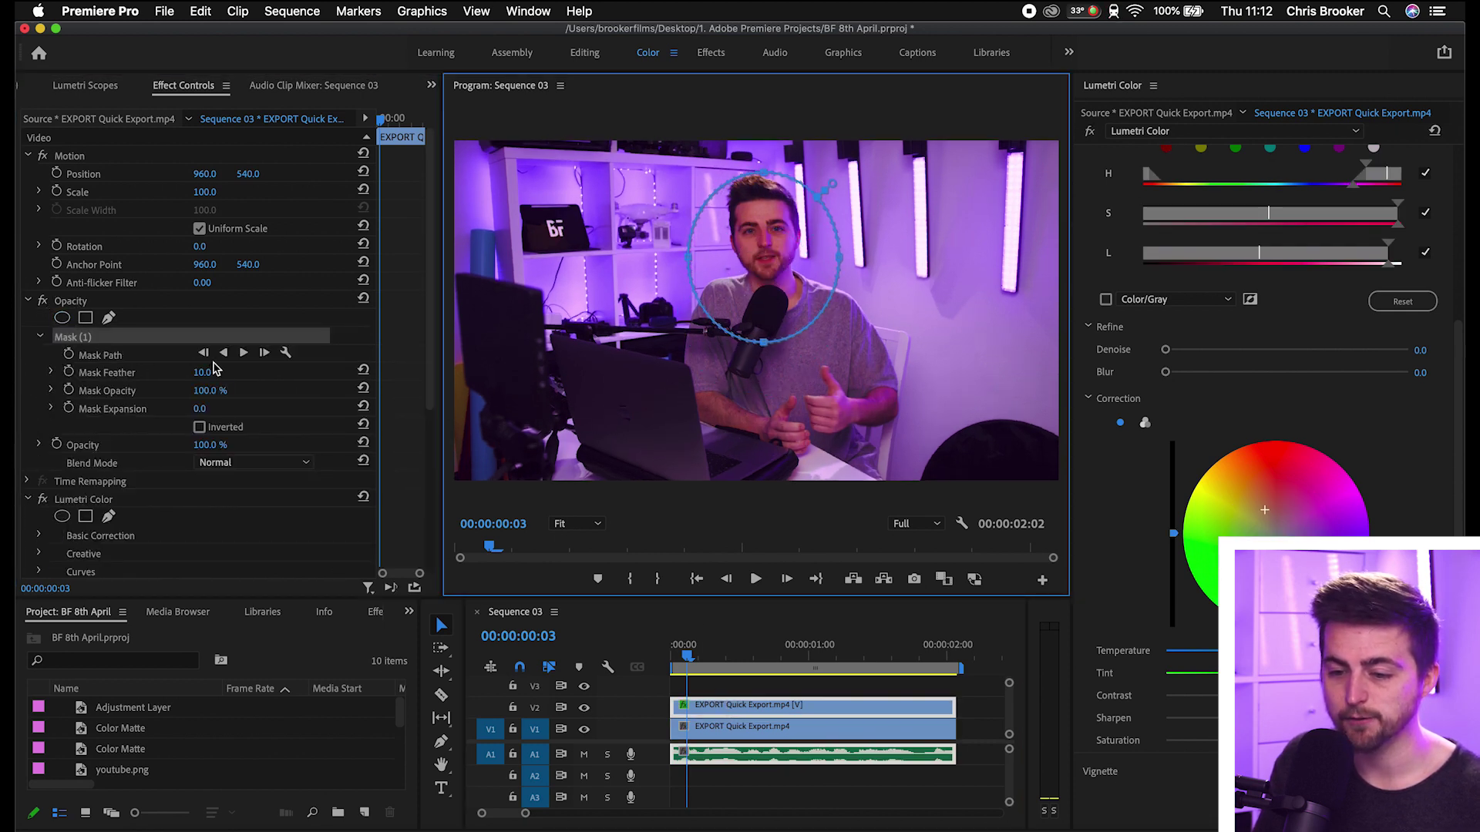
{"action": "left_click_drag", "start_coordinate": [214, 370], "coordinate": [219, 371]}
{"action": "left_click_drag", "start_coordinate": [754, 262], "coordinate": [753, 245]}
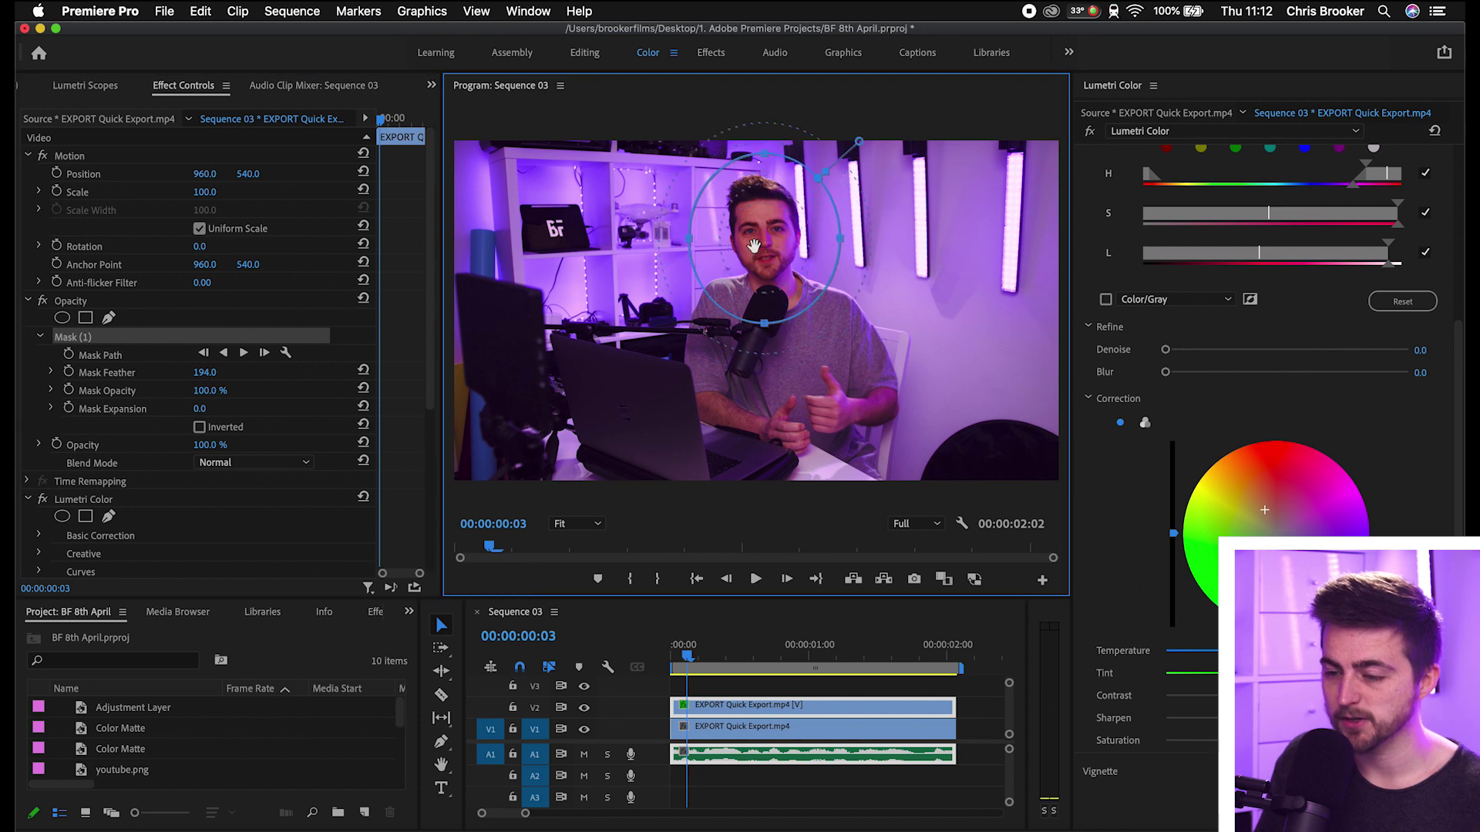
Step: Deselect all clips to preview the face-masked grade without the mask outline
{"action": "left_click", "coordinate": [749, 694]}
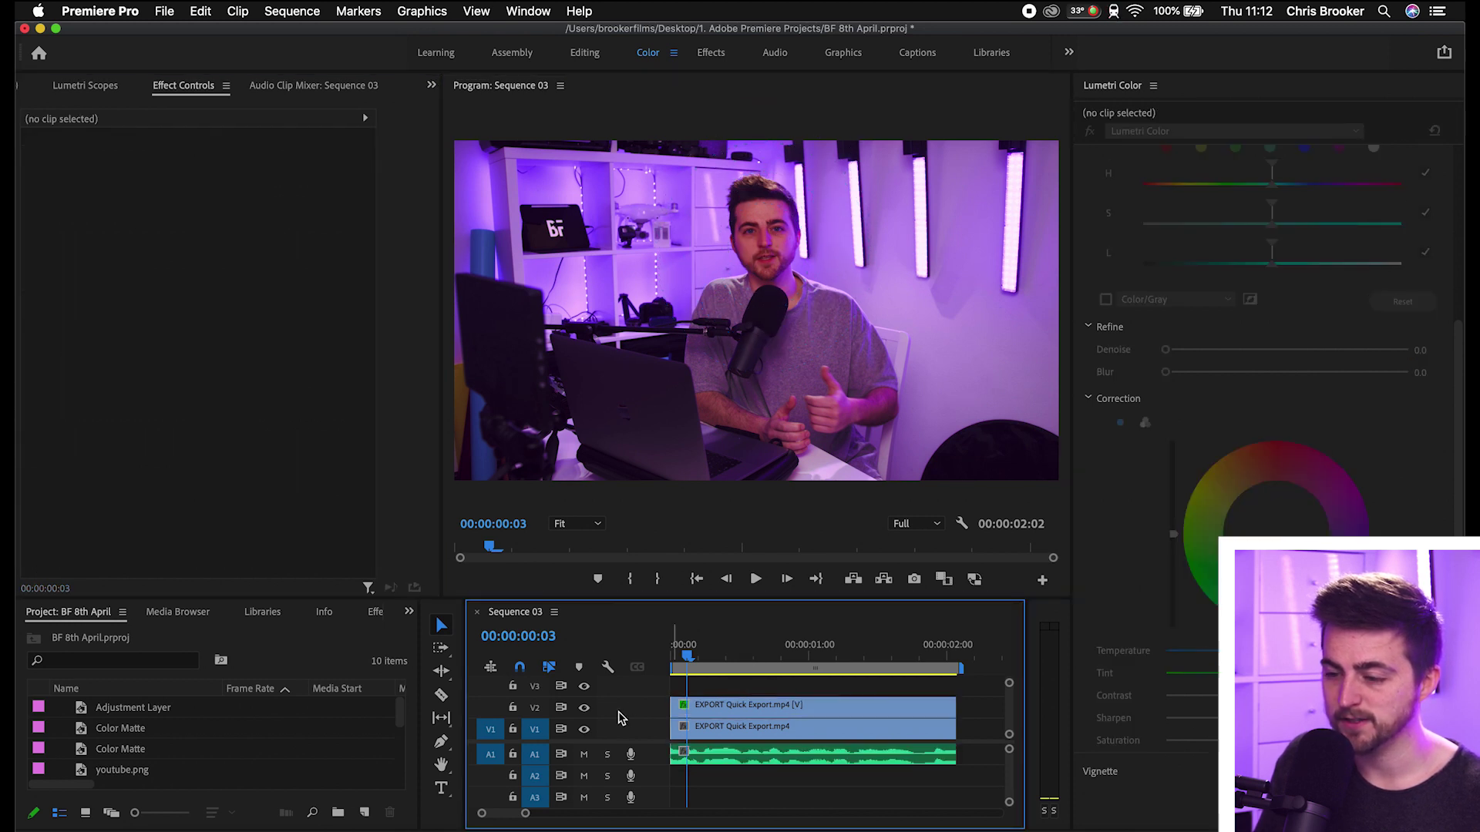